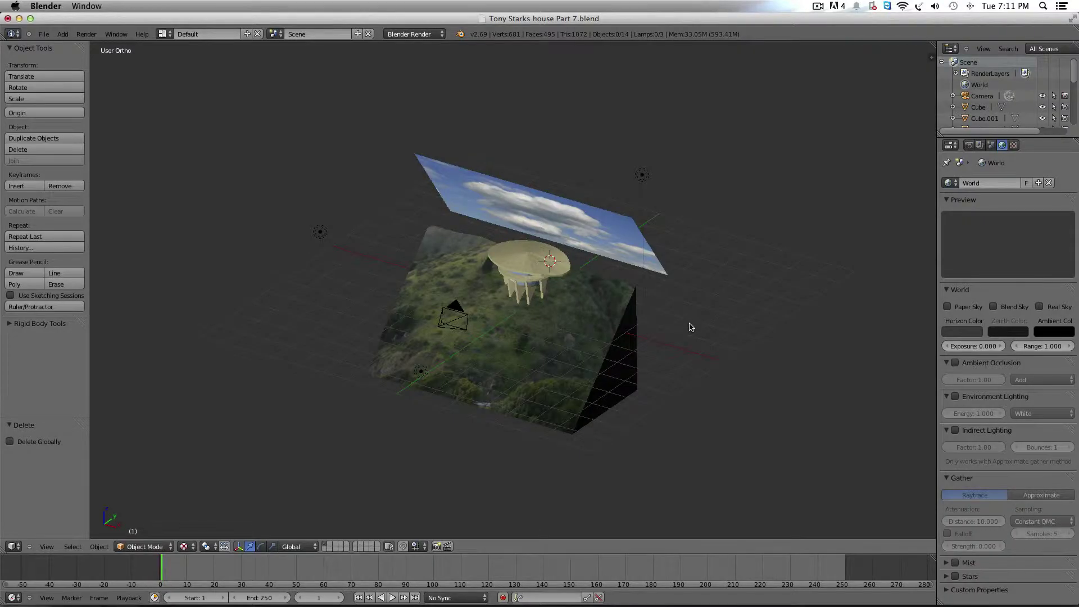
Inspect the house, hillside and sky backdrop from several angles, in perspective and through the camera.
left_click(505, 294)
middle_click_drag(522, 296, 477, 287)
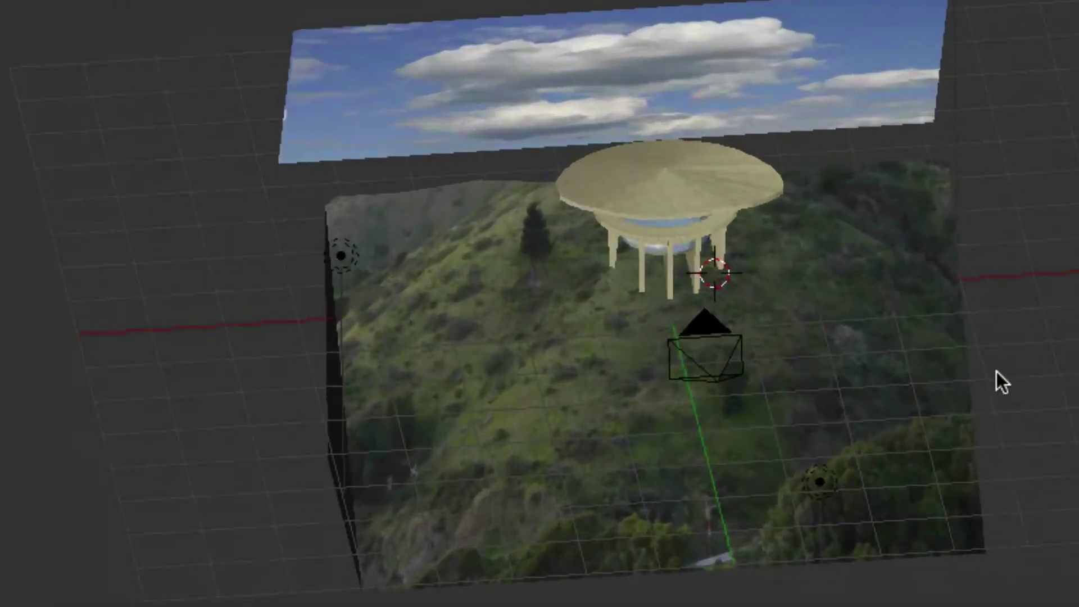
middle_click_drag(1002, 371, 1002, 372)
key("KP_5")
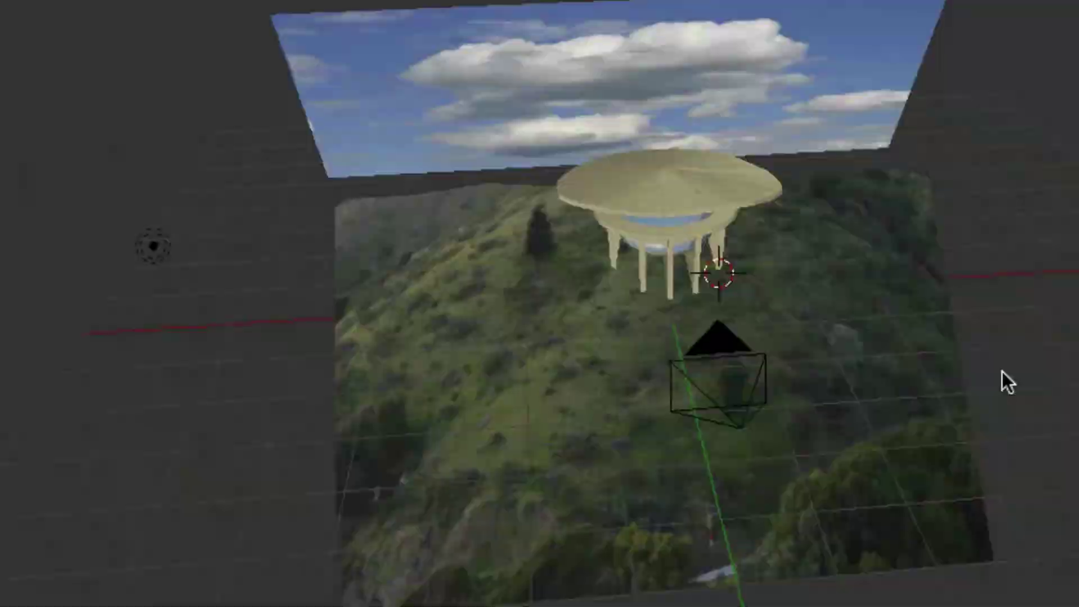
key("KP_0")
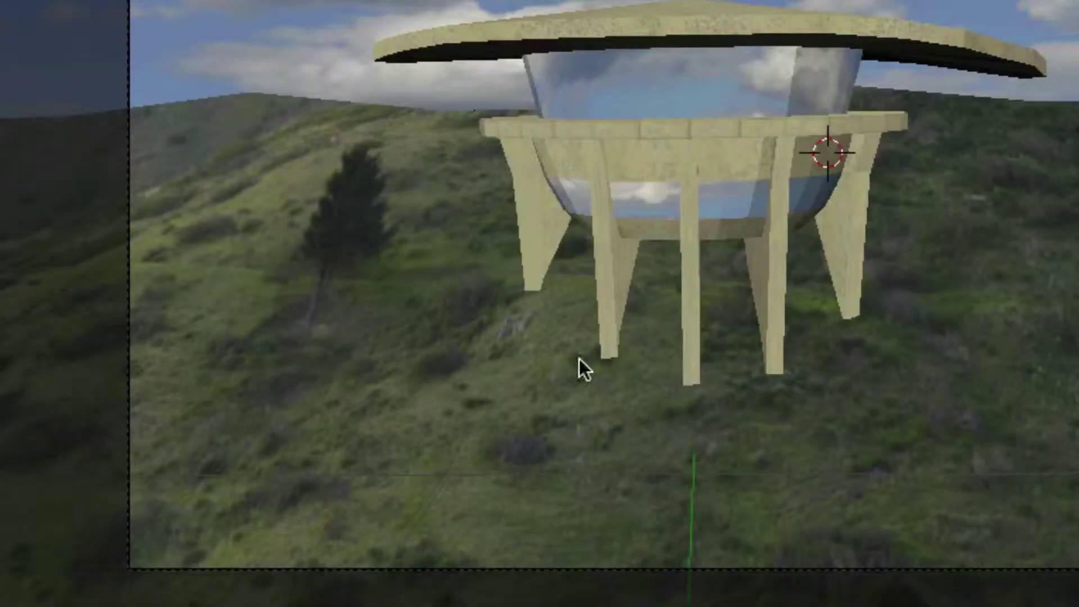
middle_click_drag(1076, 388, 1071, 456)
scroll(1071, 456, "left", 8)
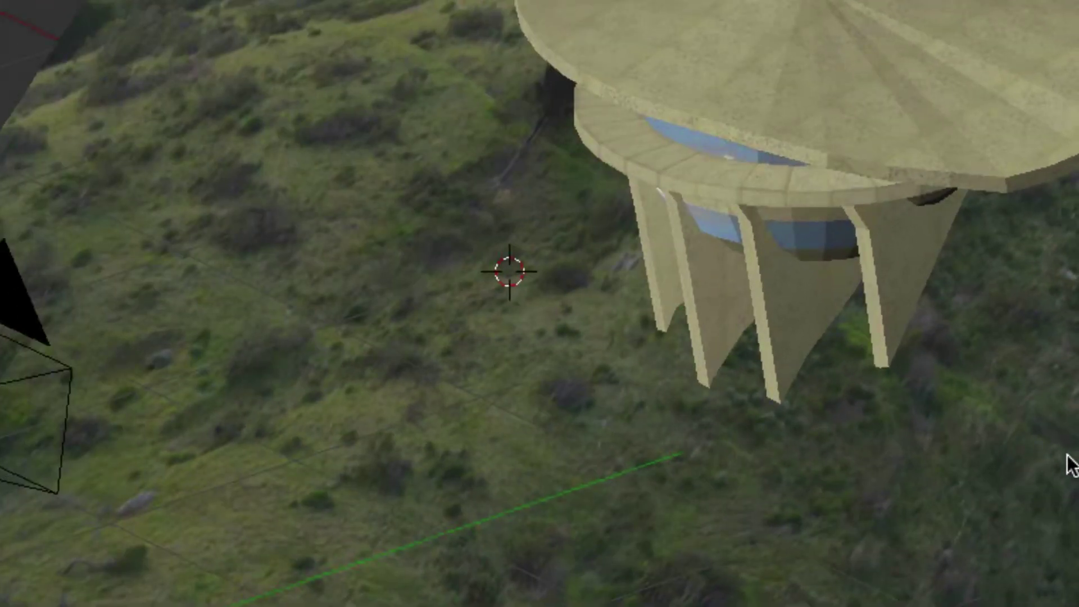
scroll(1067, 453, "down", 4)
scroll(1066, 454, "up", 3)
scroll(1038, 453, "left", 5)
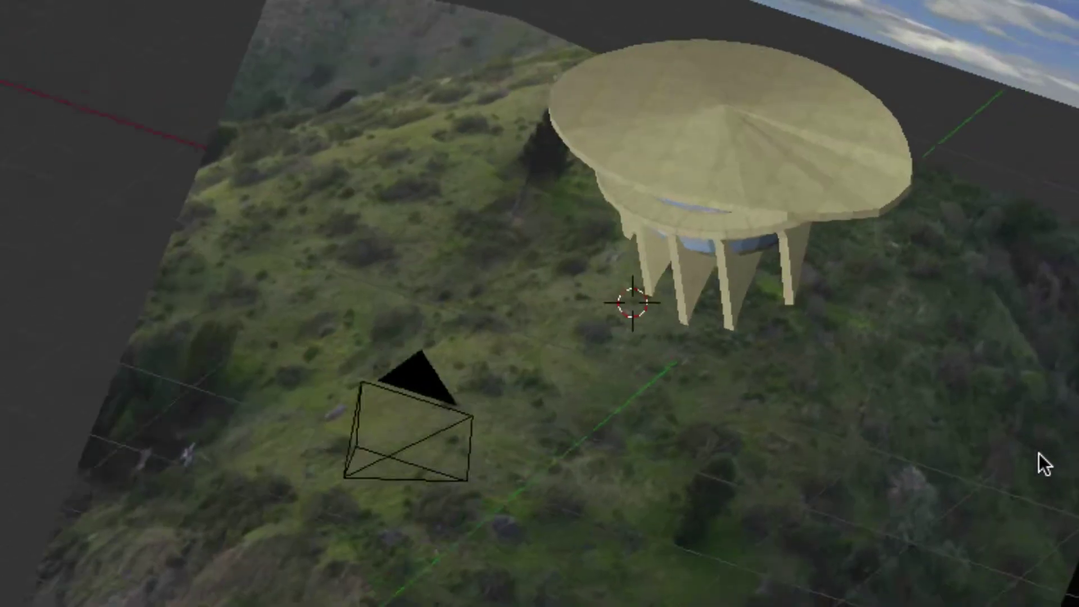
Add a plane mesh and move it beside the house, over the grassy slope to its left.
key("shift+a")
mouse_move(1038, 453)
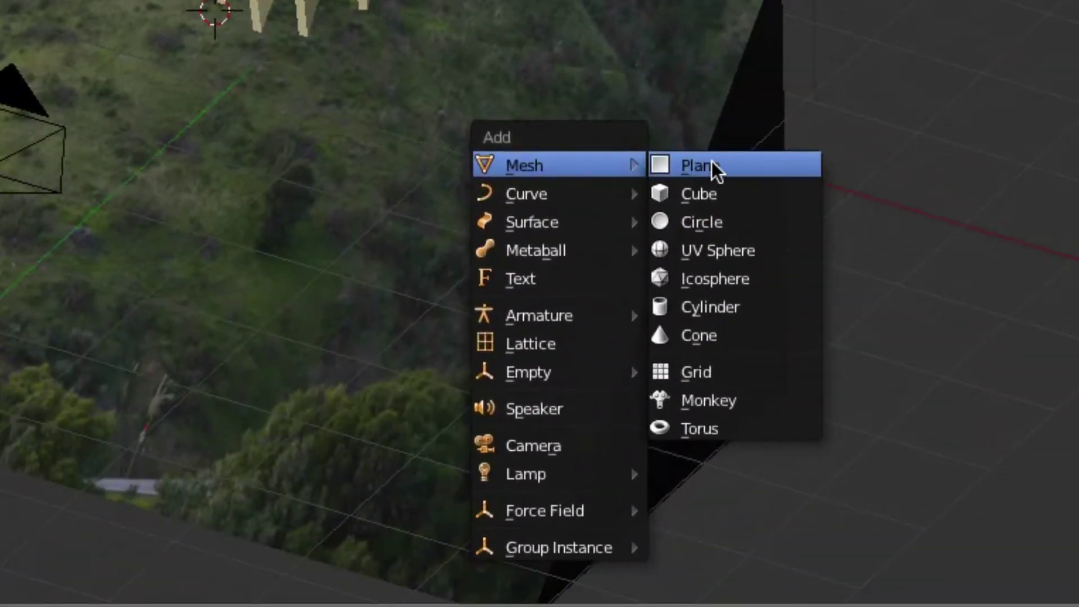
left_click(711, 163)
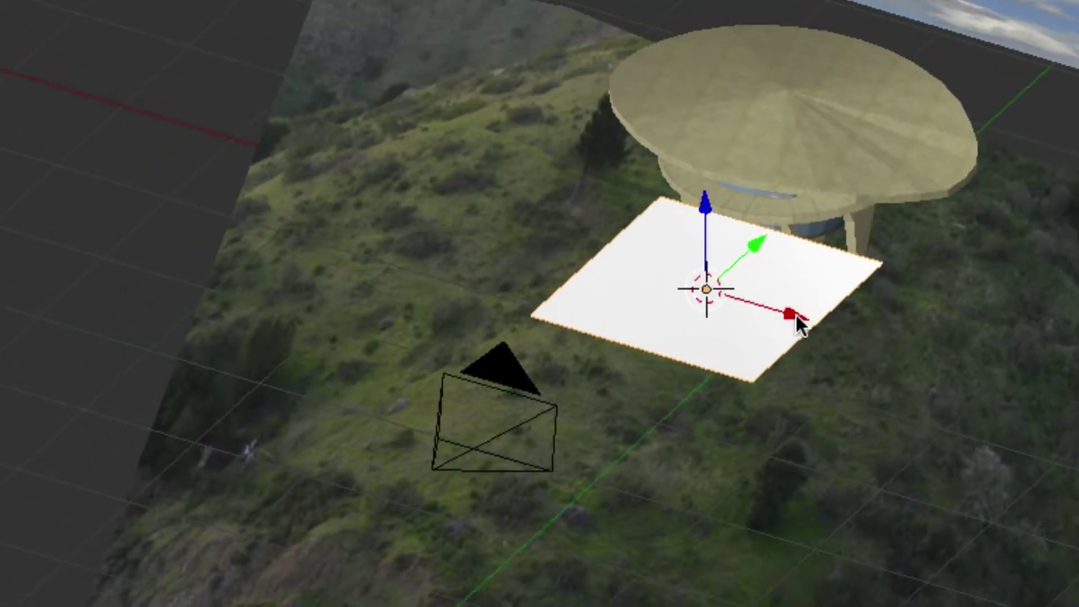
left_click_drag(795, 315, 577, 93)
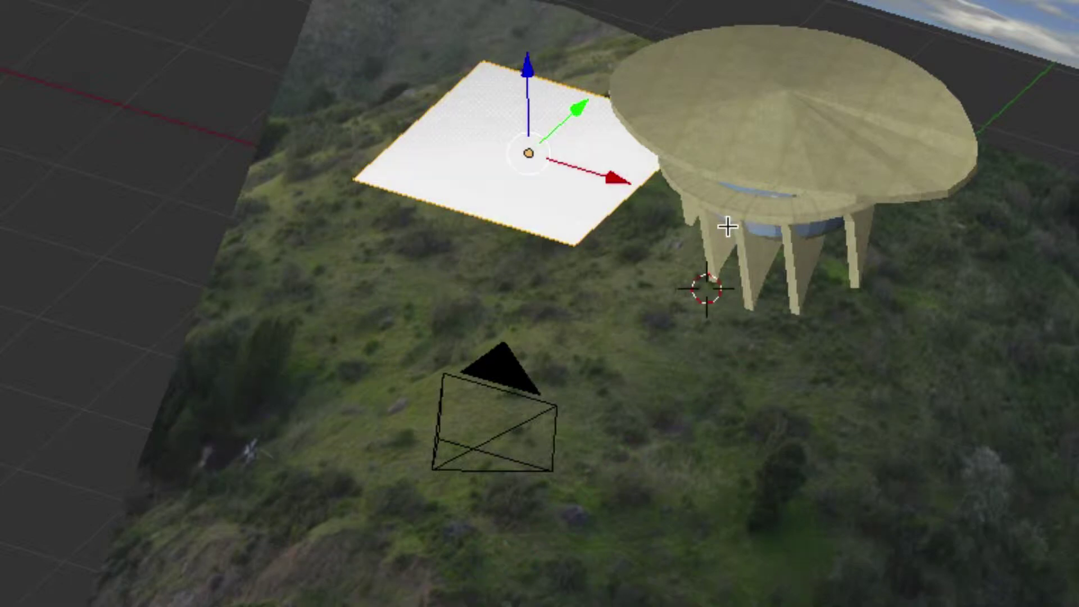
Unwrap the plane's UVs and switch to the UV Editing screen layout.
key("u")
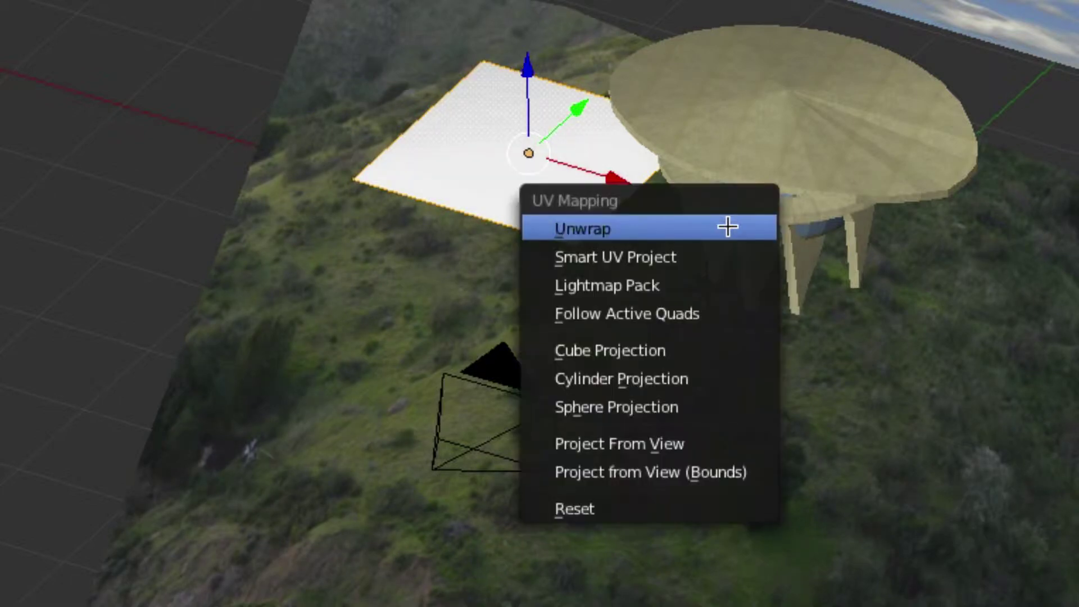
left_click(725, 225)
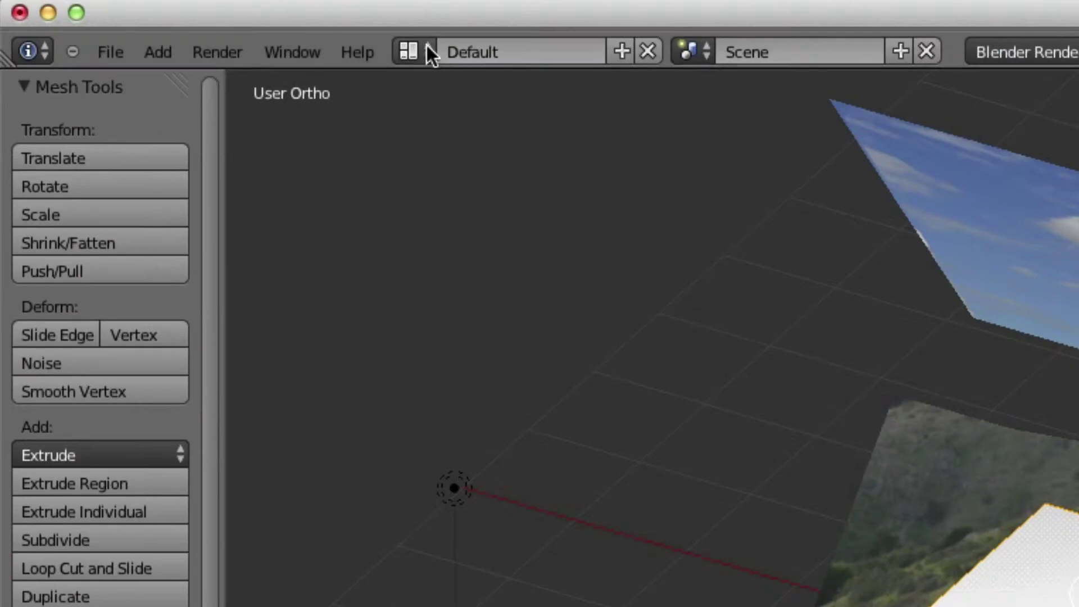
left_click(422, 49)
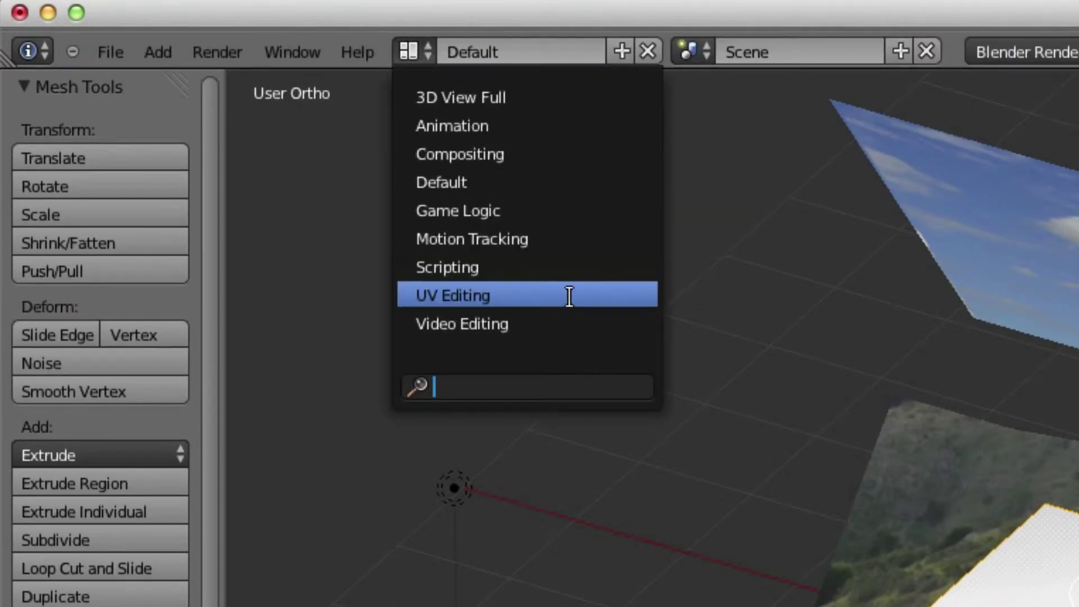
left_click(550, 291)
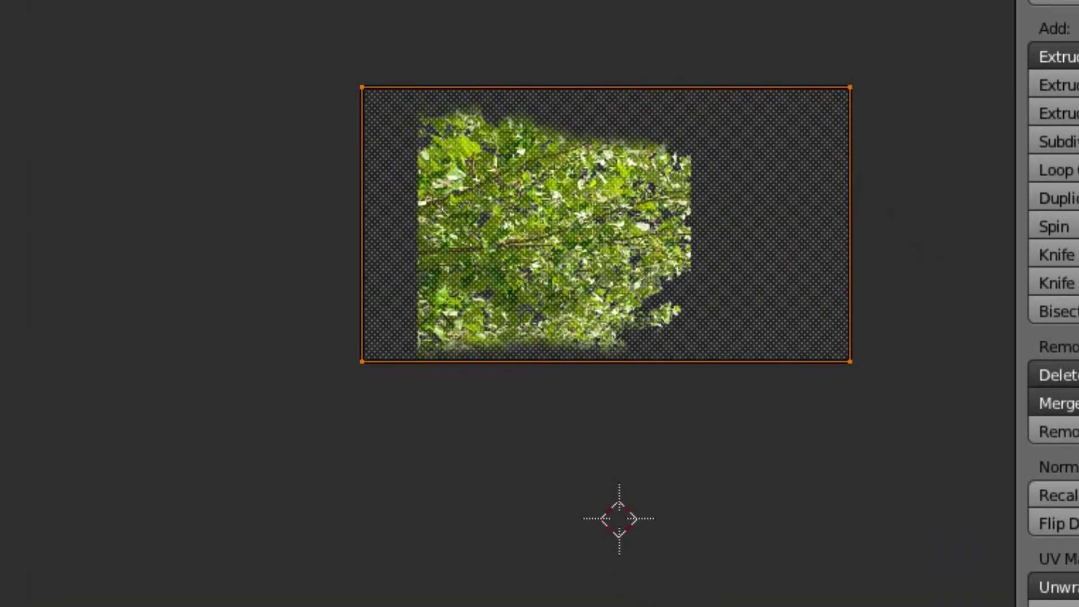
Assign the already loaded tree alpha.png image to the unwrapped plane.
left_click(253, 584)
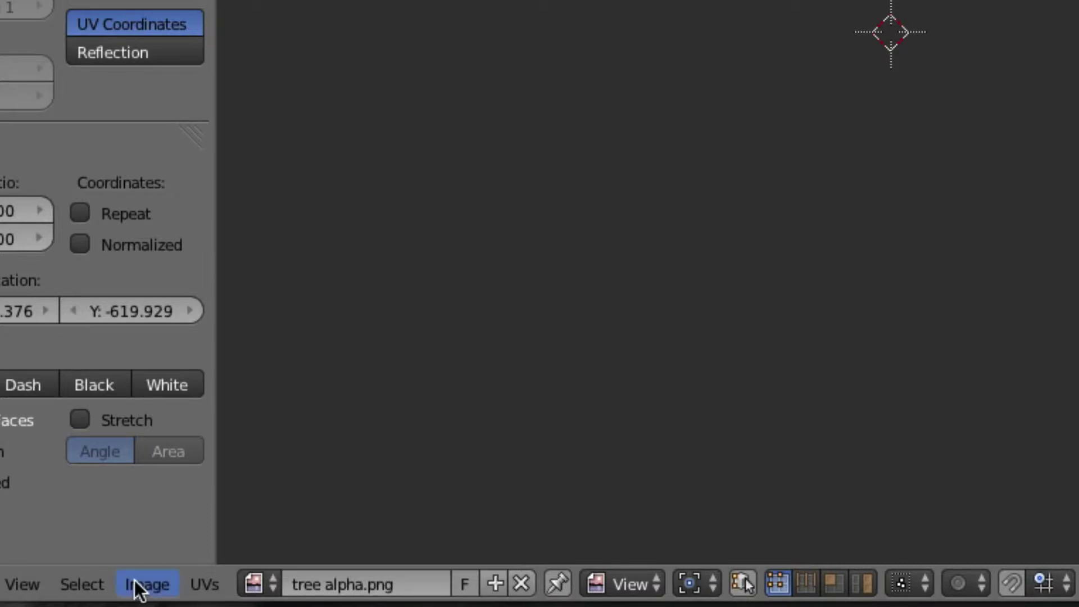
left_click(148, 584)
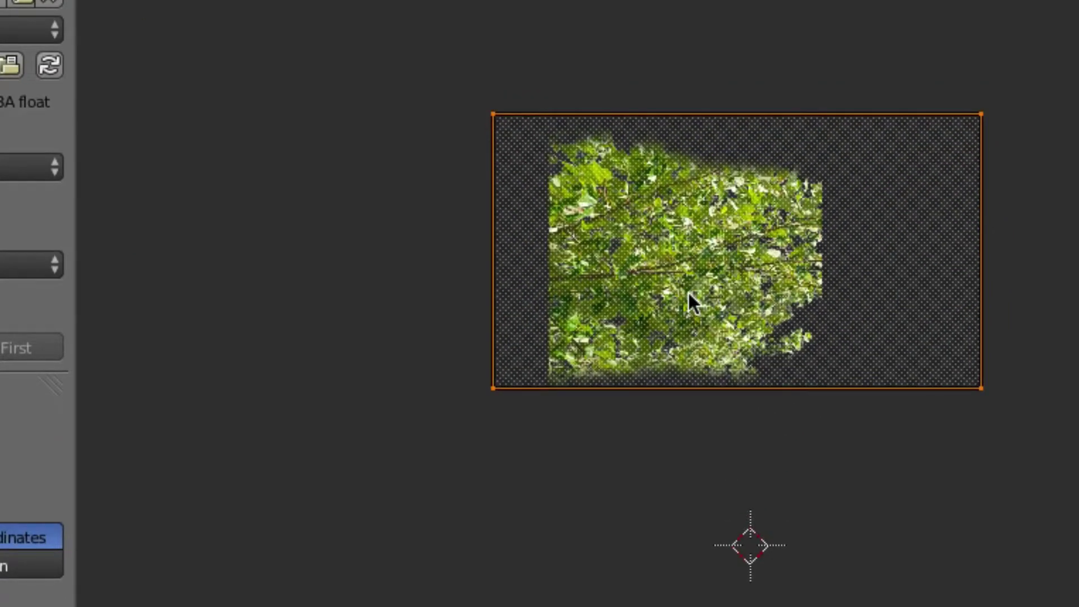
left_click(162, 597)
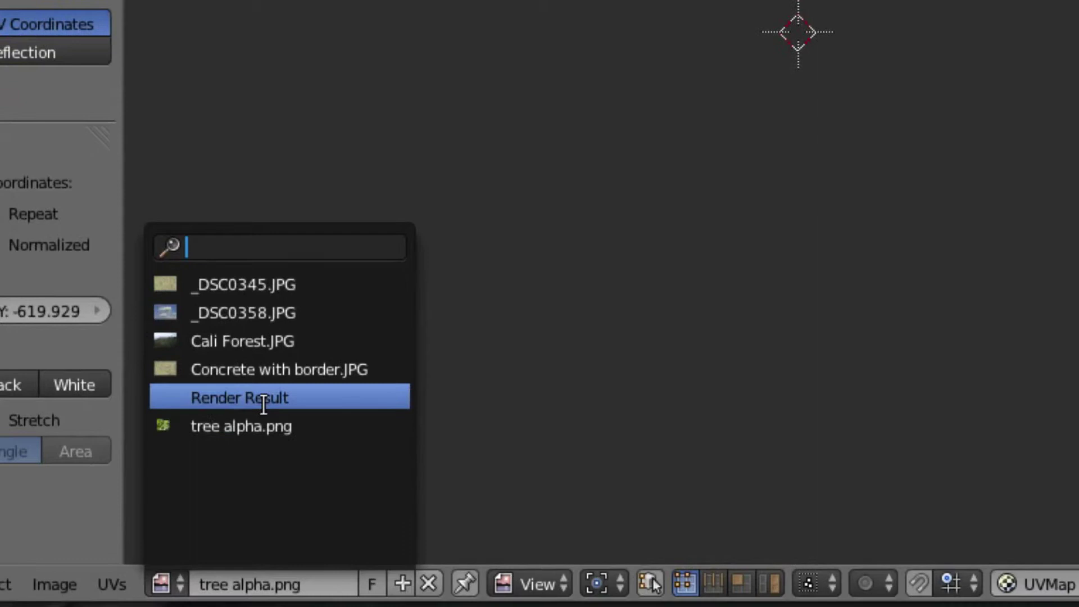
left_click(246, 426)
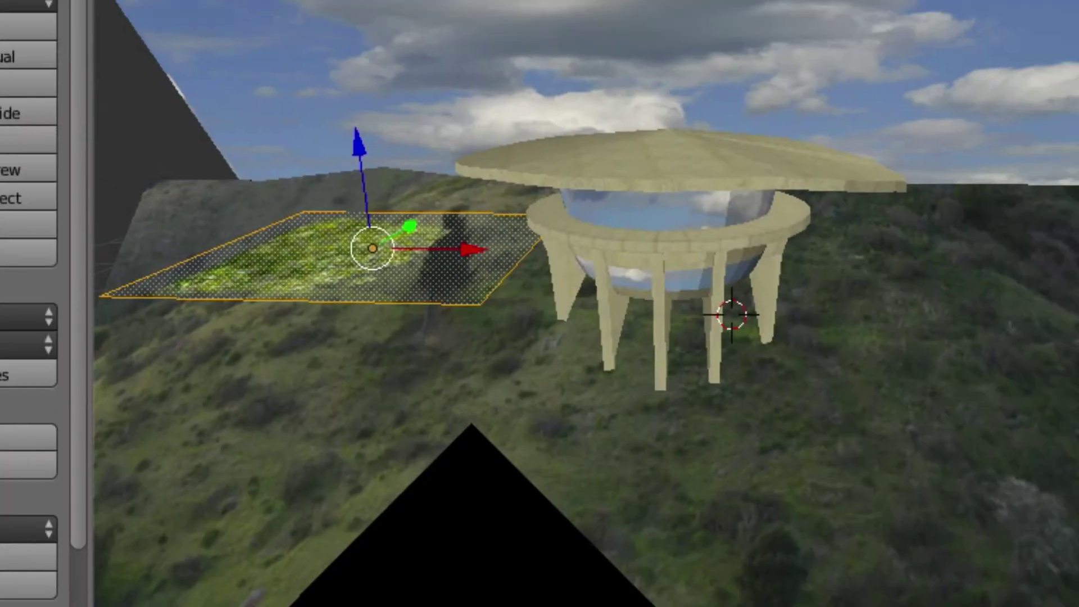
Stand the tree plane upright by rotating it 90 degrees about the X axis.
middle_click_drag(671, 490, 698, 525)
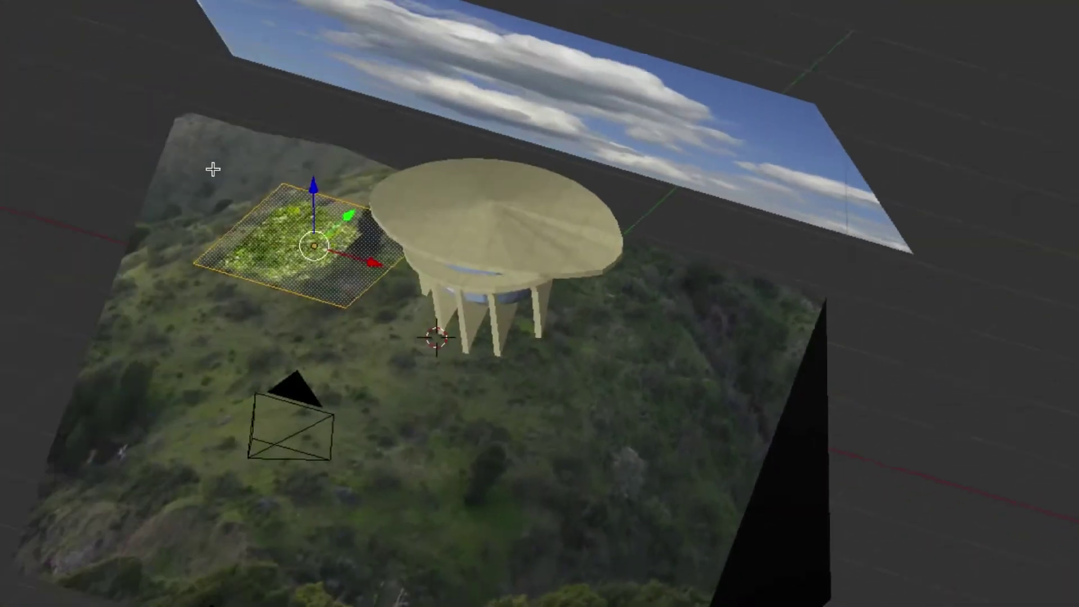
scroll(416, 274, "up", 4)
middle_click_drag(420, 275, 529, 296)
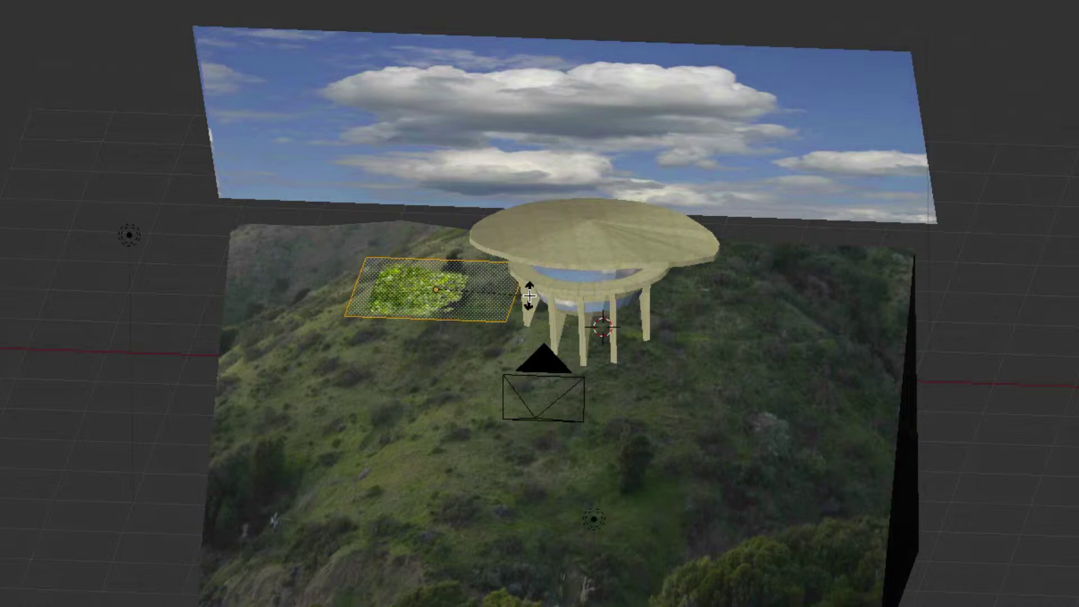
key("x")
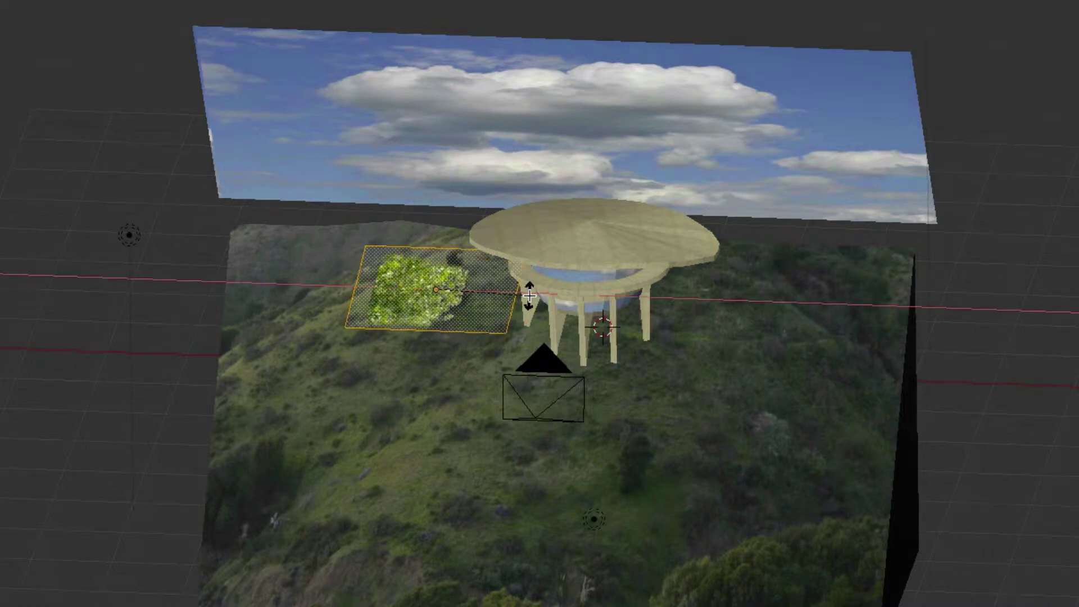
type("90")
key("Return")
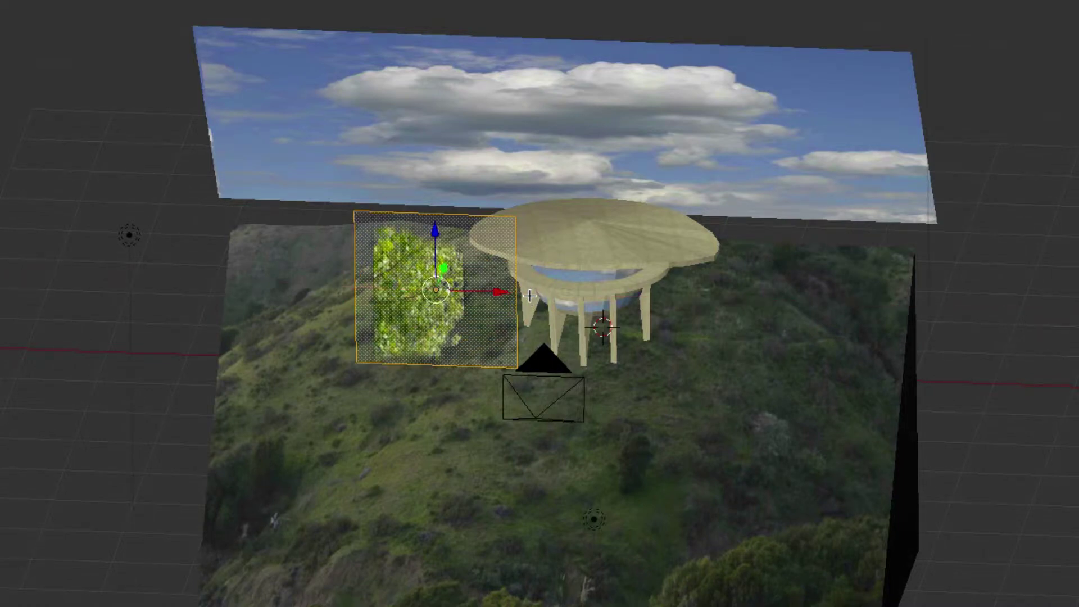
Rotate the tree plane 90 degrees about the Y axis.
key("r")
type("y")
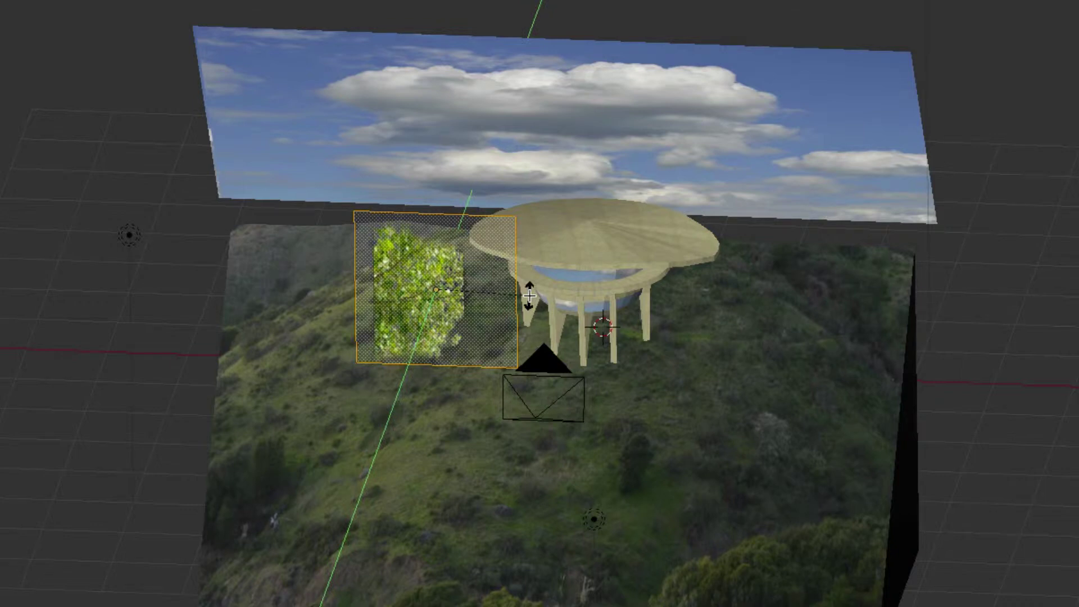
type("90")
key("Return")
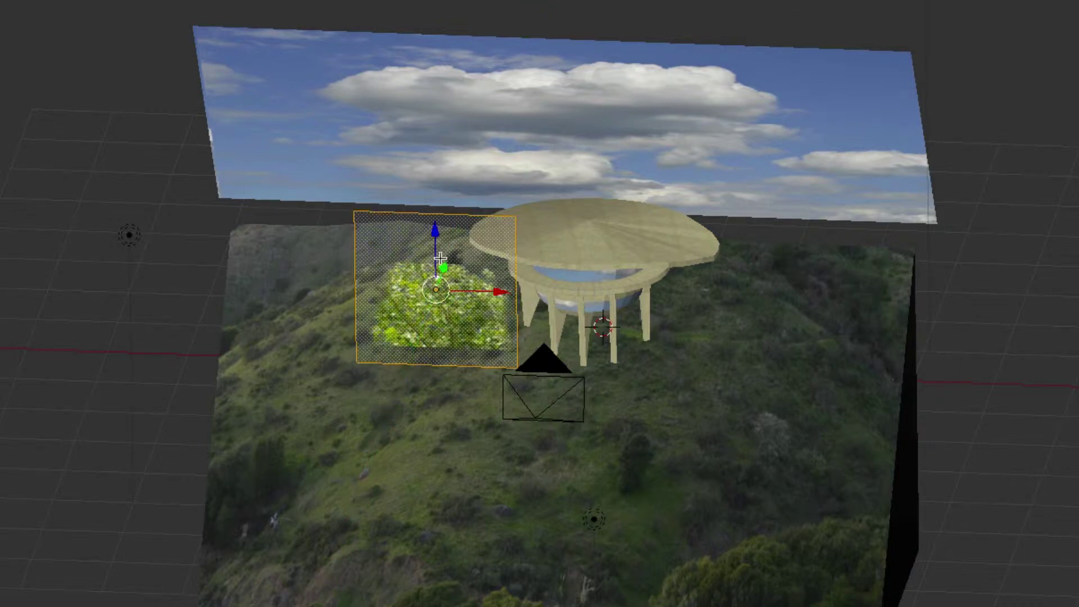
Lower the tree plane, push it back onto the hillside beside the house, and scale it down to roughly half size.
left_click_drag(438, 258, 438, 301)
middle_click_drag(527, 330, 476, 335)
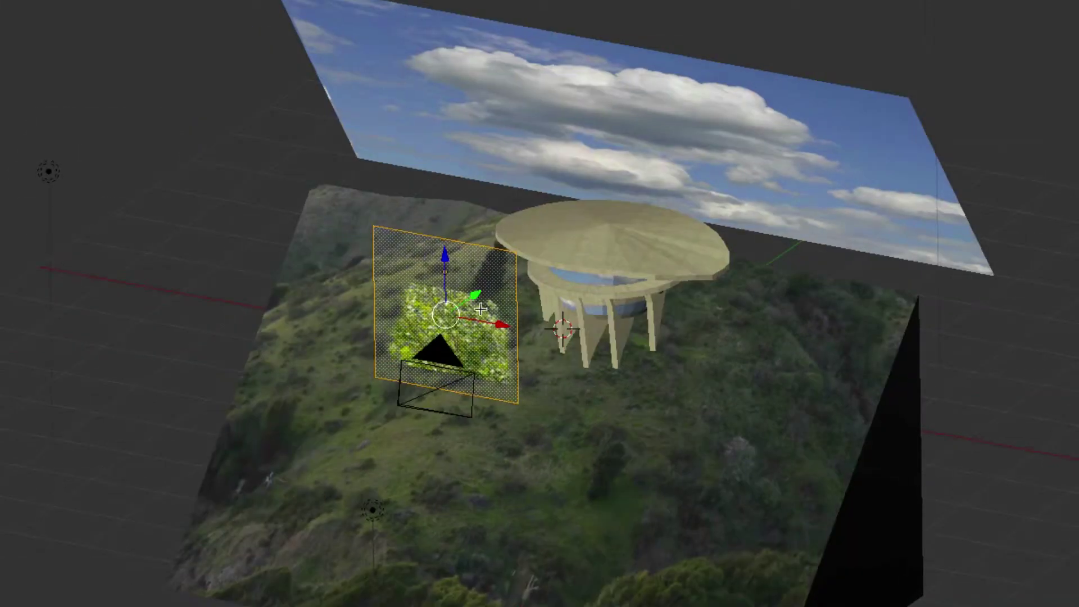
left_click_drag(476, 296, 475, 228)
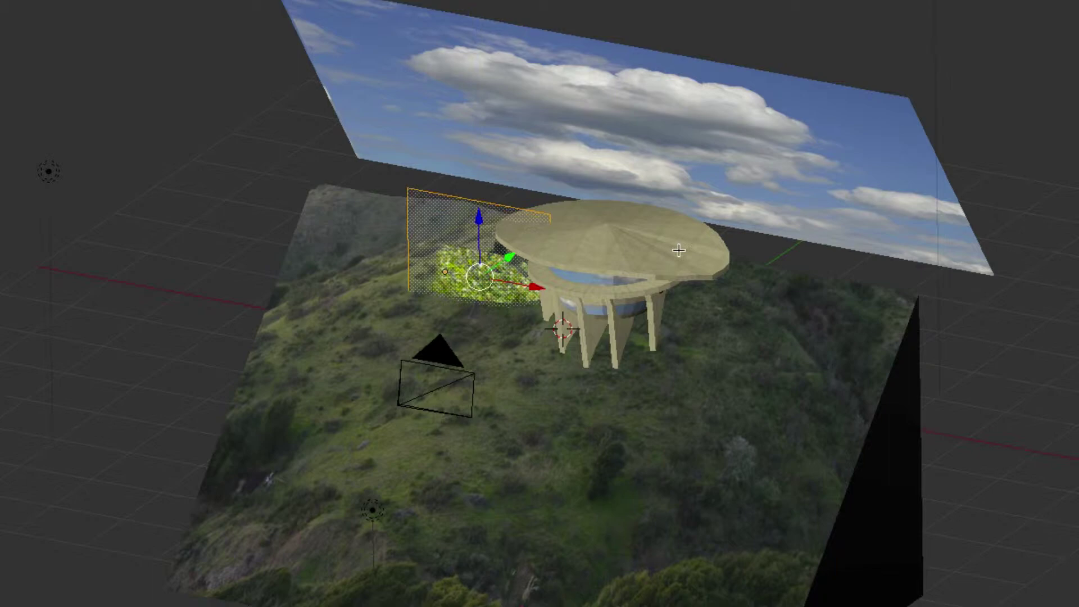
key("s")
left_click(561, 257)
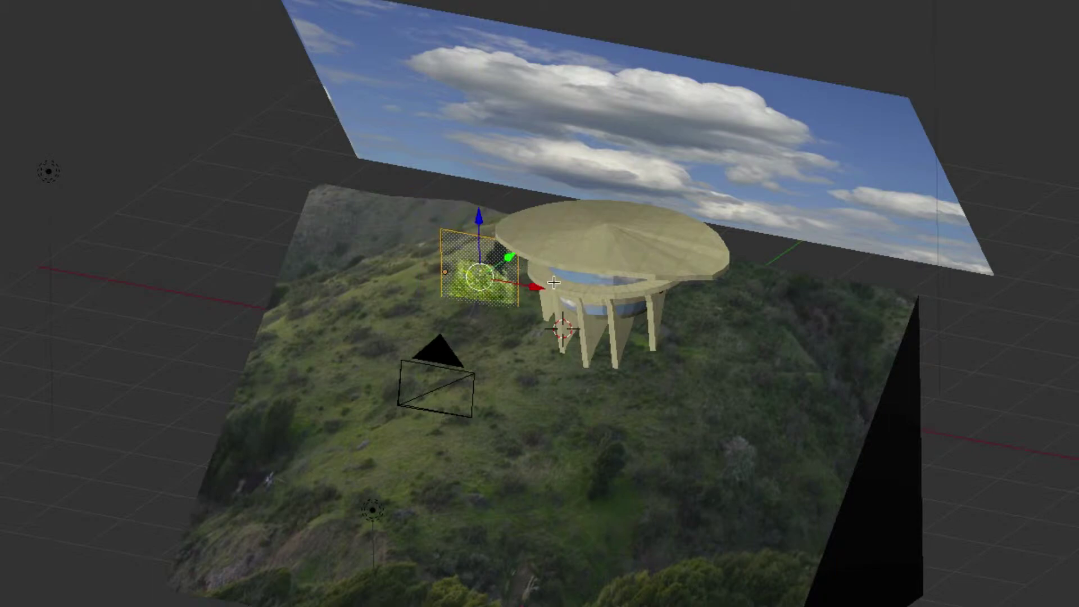
Give the tree plane a new material with Face Textures and Face Textures Alpha enabled.
key("KP_2")
key("KP_4")
key("KP_4")
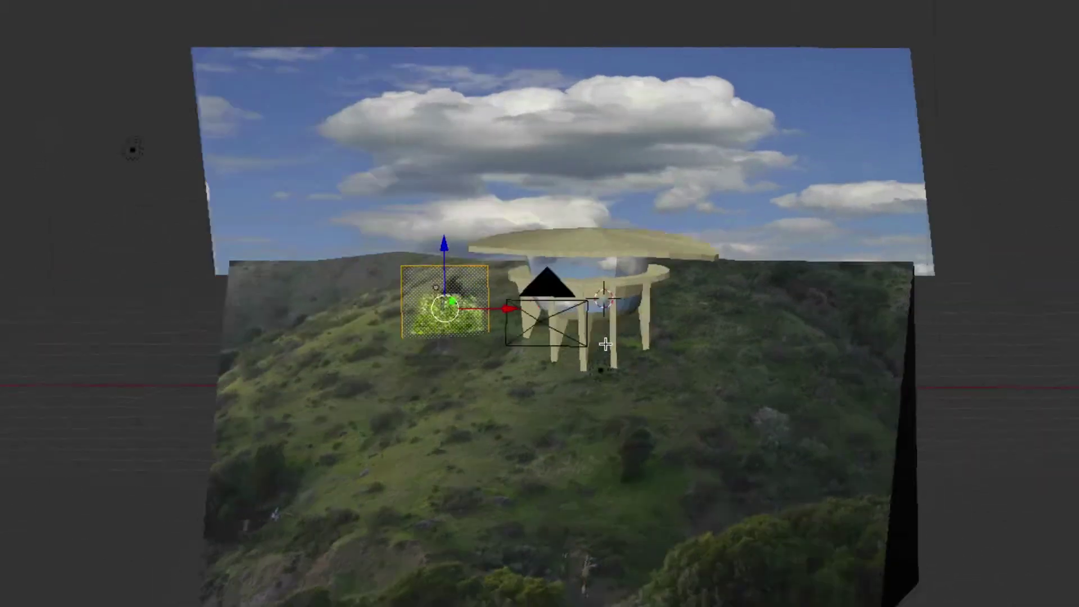
key("KP_6")
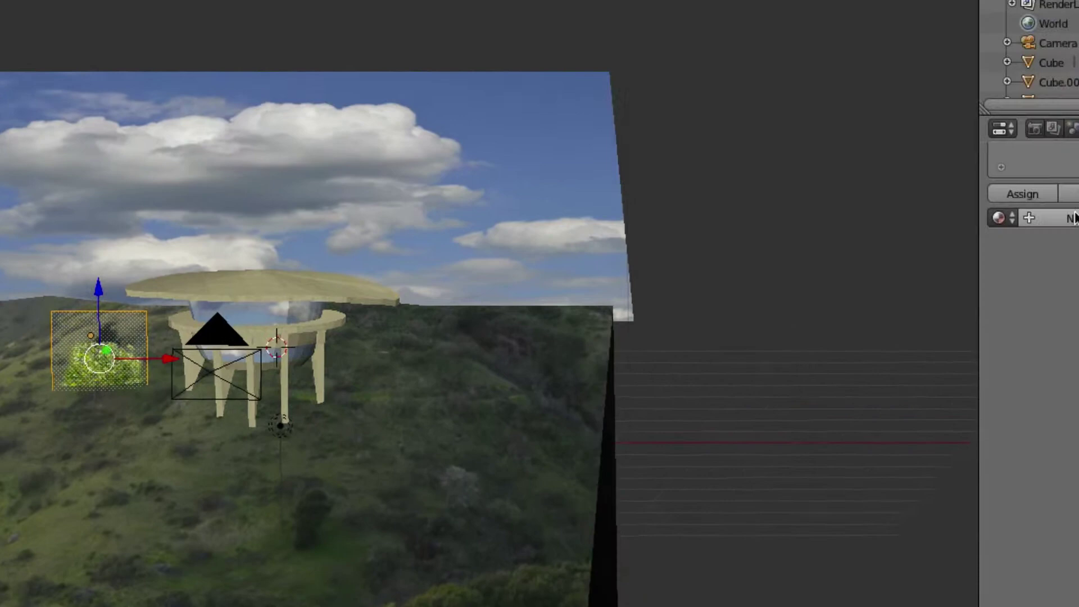
scroll(945, 262, "up", 3)
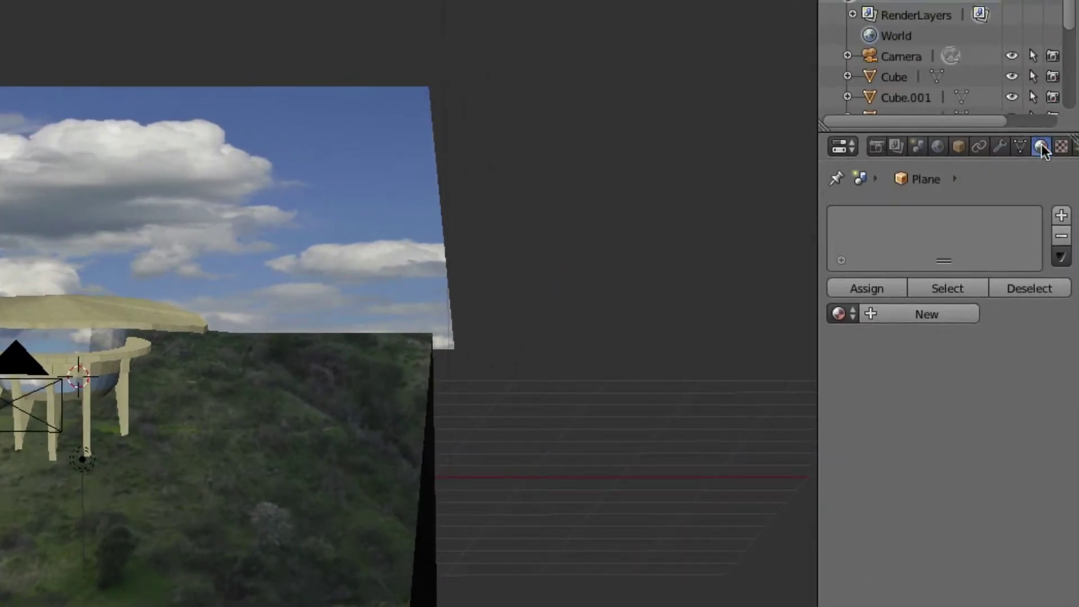
left_click(929, 314)
scroll(958, 366, "down", 12)
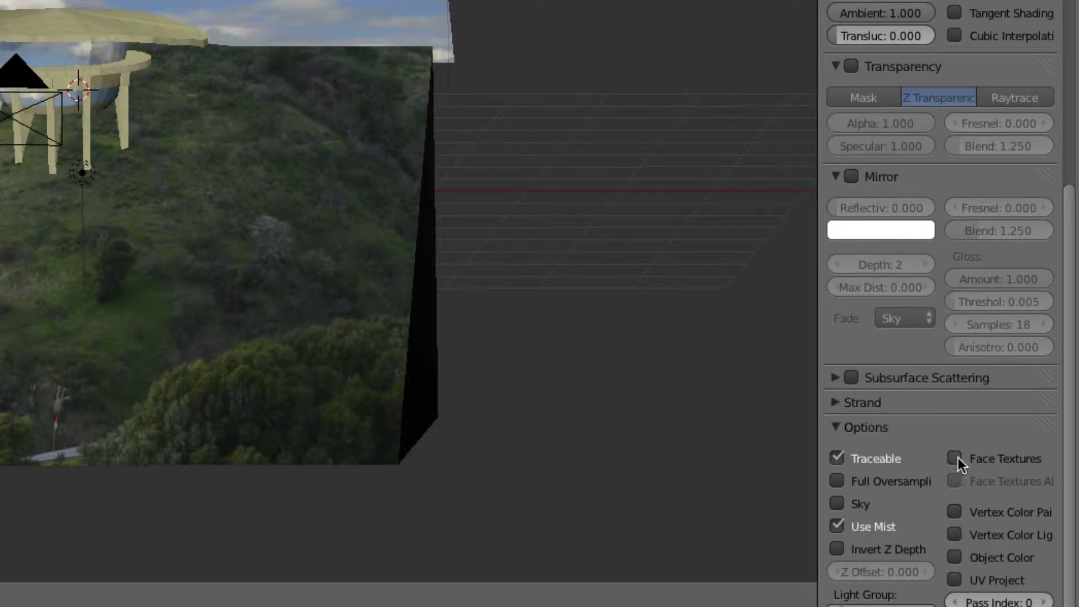
left_click(955, 458)
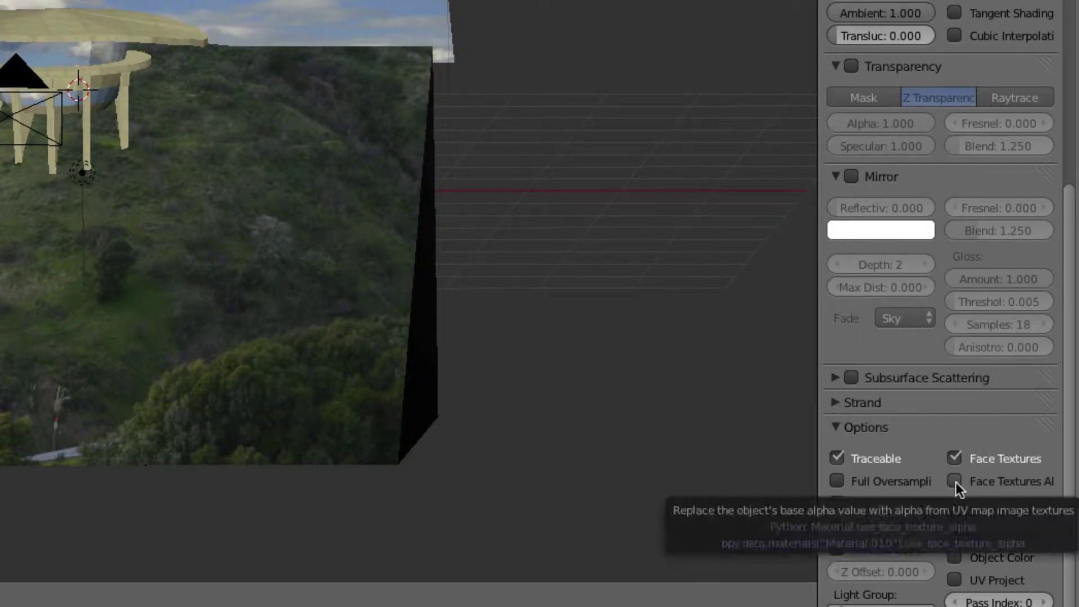
left_click(955, 482)
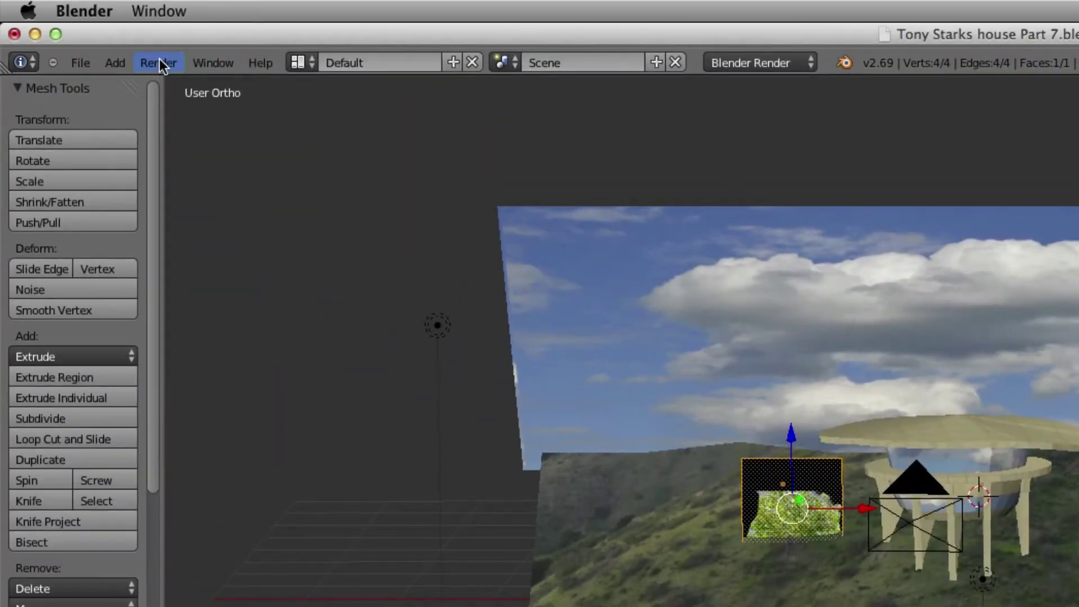
Render a still image to examine the tree plane beside the house, then close the render.
left_click(159, 60)
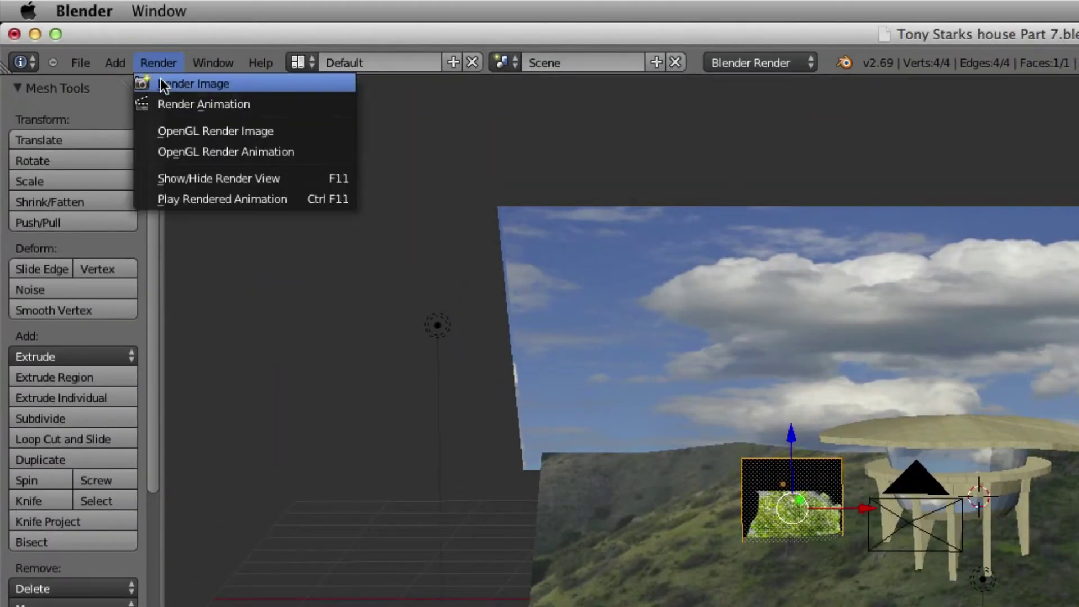
left_click(160, 79)
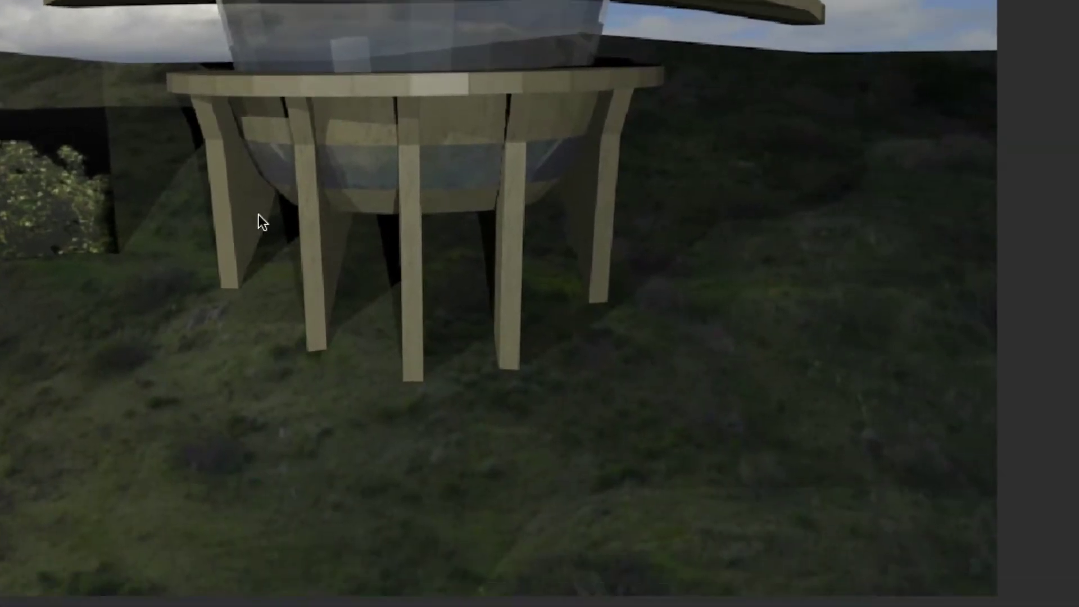
key("Escape")
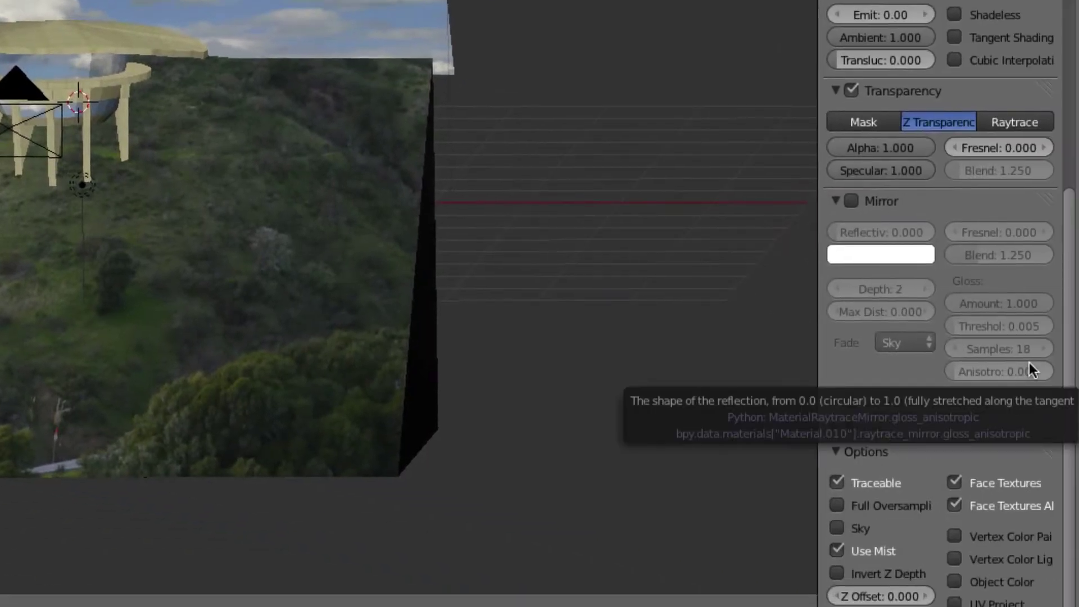
Turn off the Traceable option in the tree plane's material.
left_click(837, 482)
scroll(1014, 441, "up", 10)
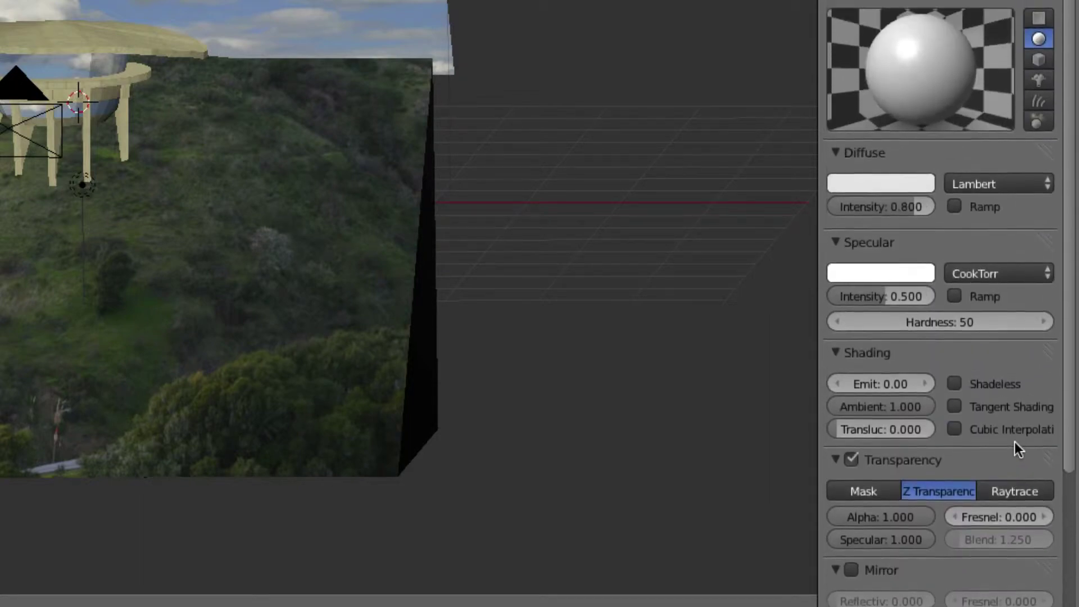
Set the tree material's specular intensity to 0 and its hardness to 367.
left_click_drag(883, 295, 796, 298)
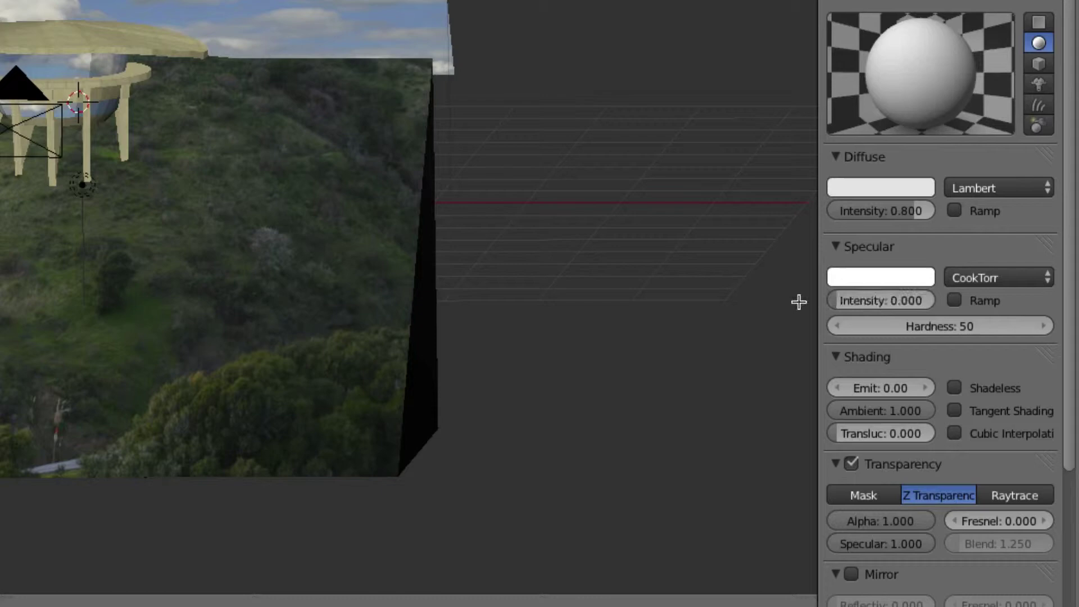
left_click_drag(992, 326, 1044, 325)
left_click_drag(946, 326, 1078, 326)
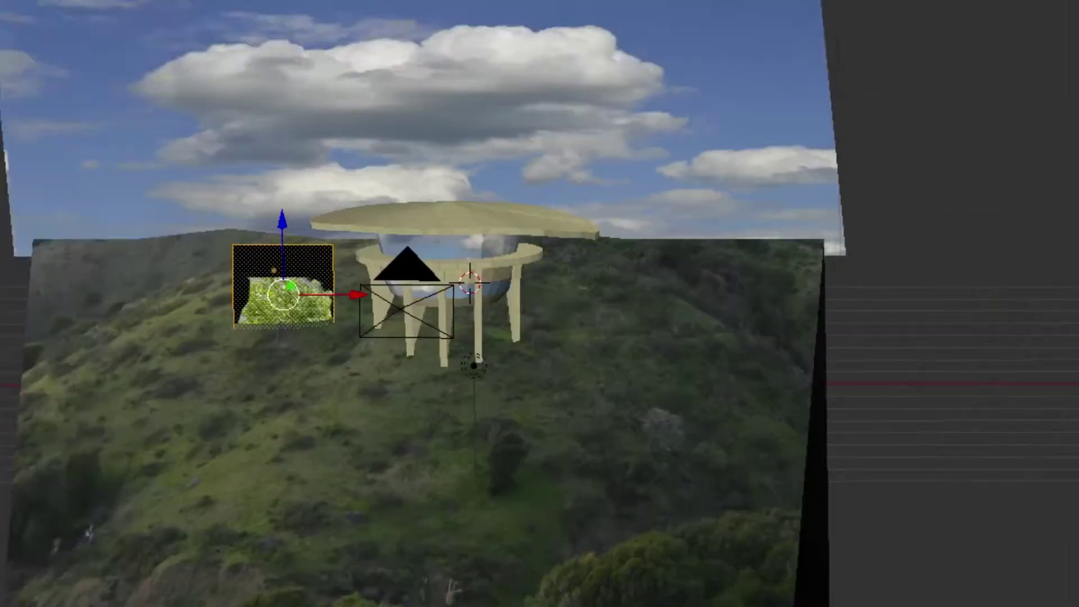
Render a still image, examine the foliage beside the house, and close the render.
left_click(115, 62)
left_click(117, 84)
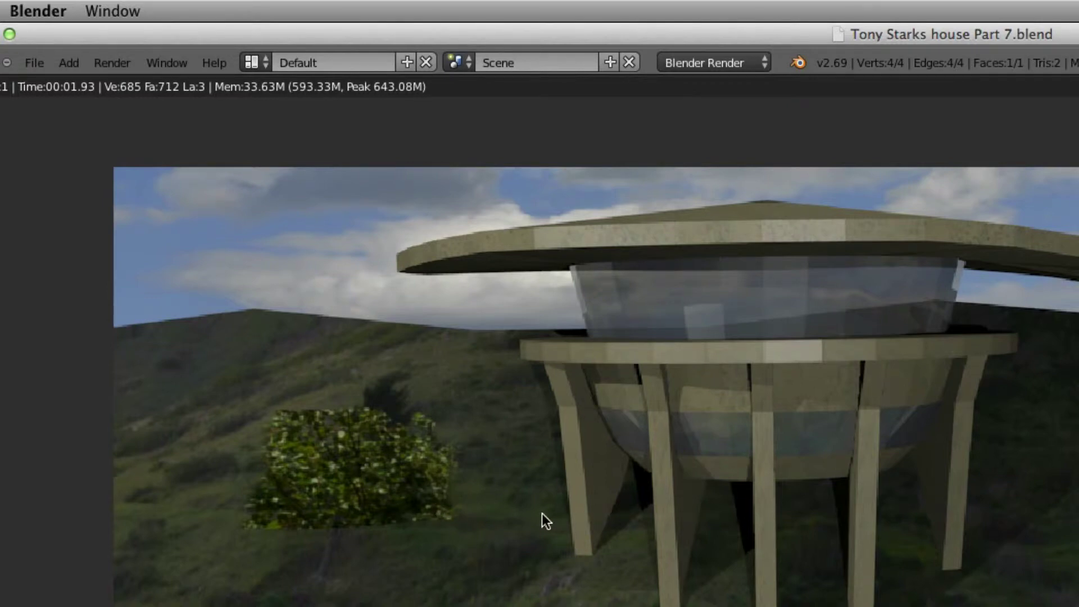
scroll(397, 476, "left", 1)
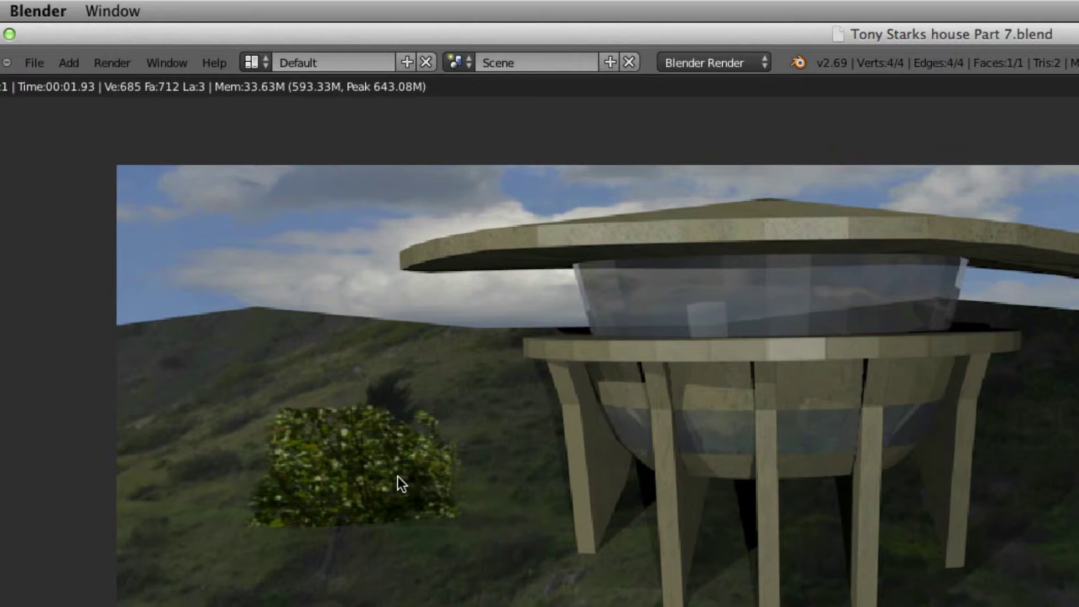
scroll(396, 476, "left", 1)
scroll(397, 477, "down", 2)
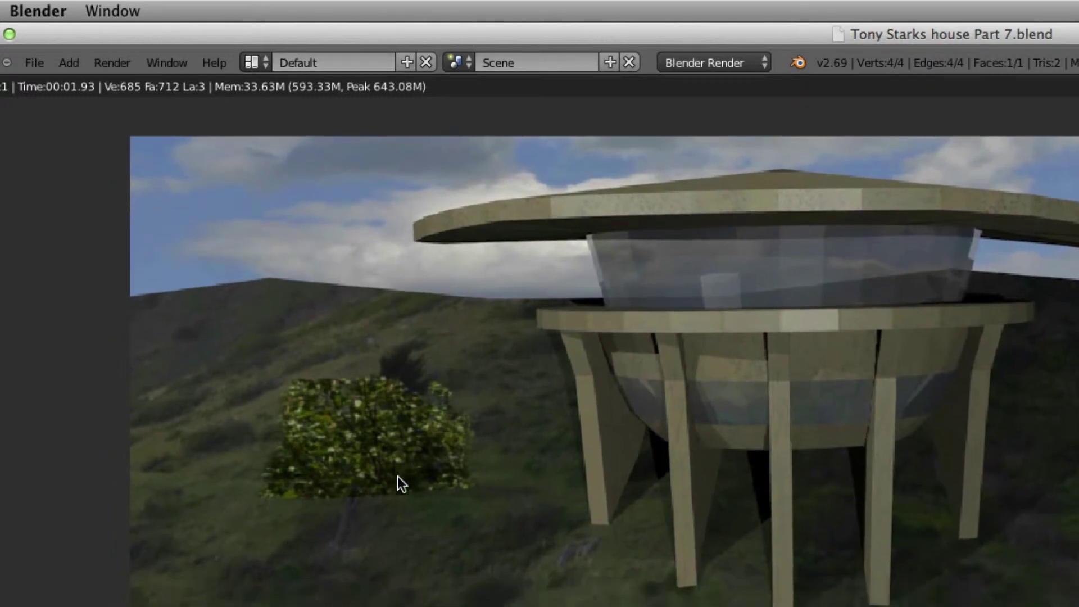
scroll(396, 476, "up", 5)
scroll(397, 477, "down", 2)
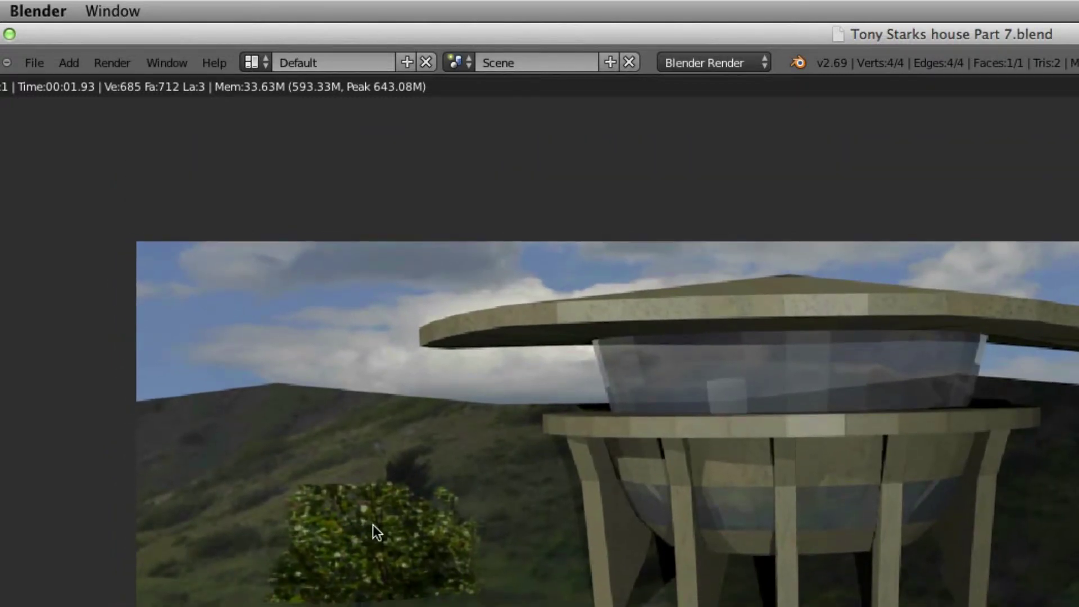
key("Escape")
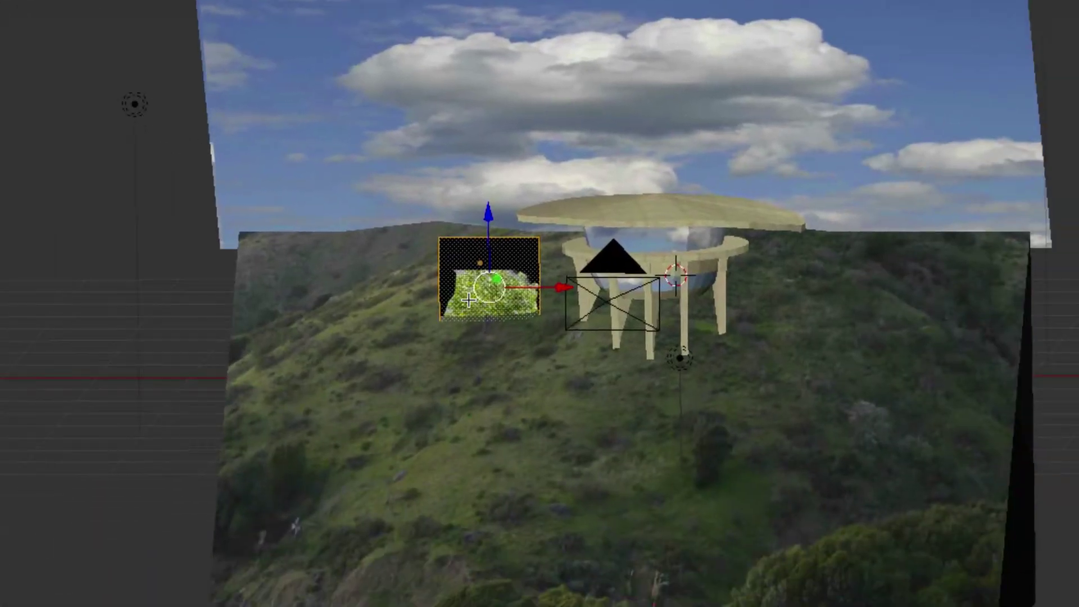
Duplicate the tree plane in place and rotate the copy about the Z axis so the two planes cross.
middle_click_drag(469, 303, 562, 371)
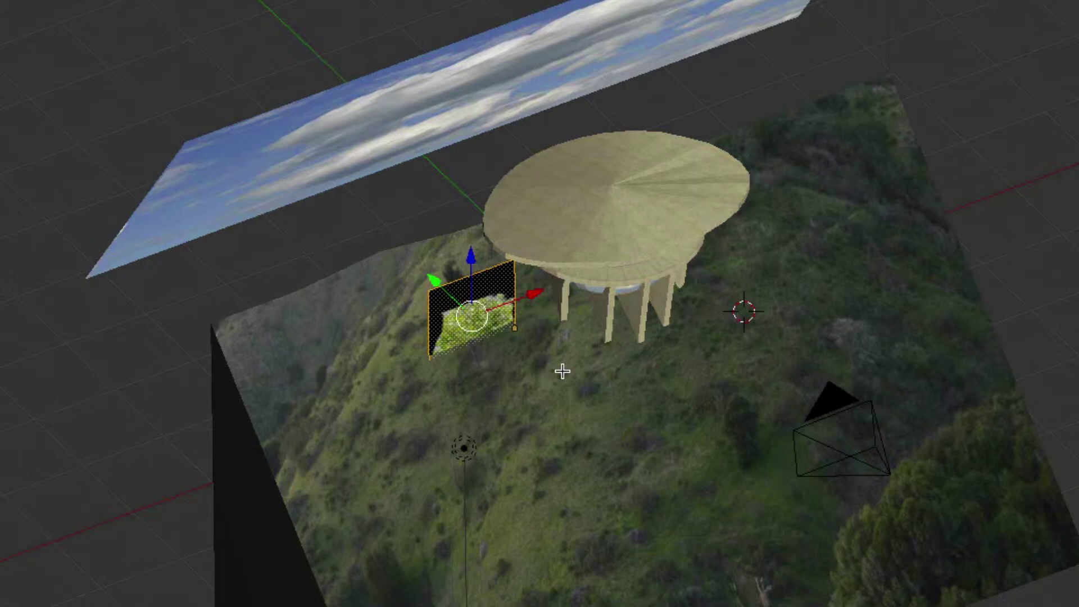
key("shift+d")
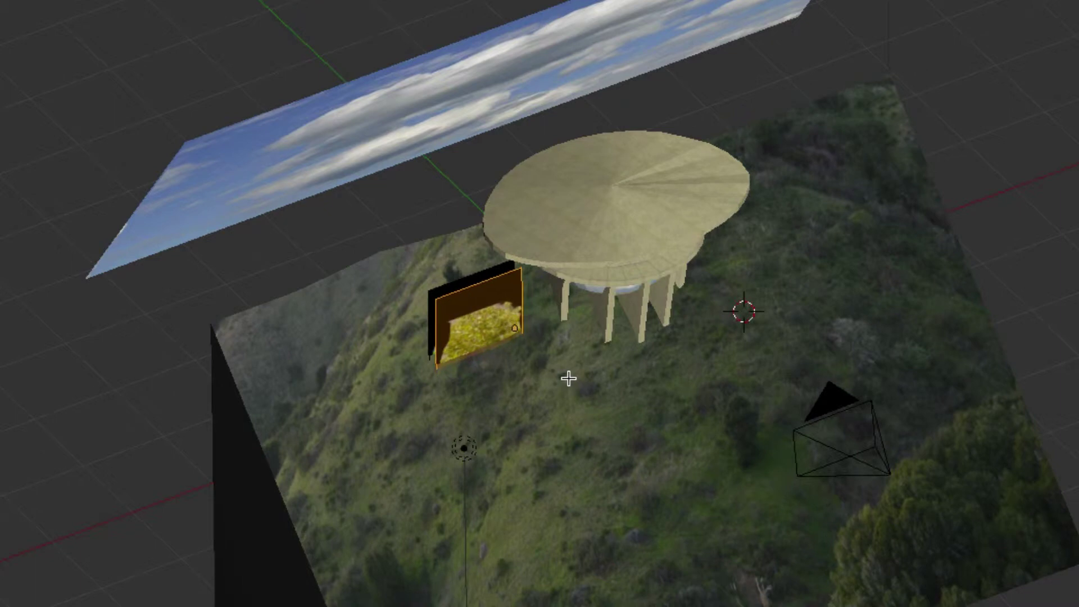
key("Escape")
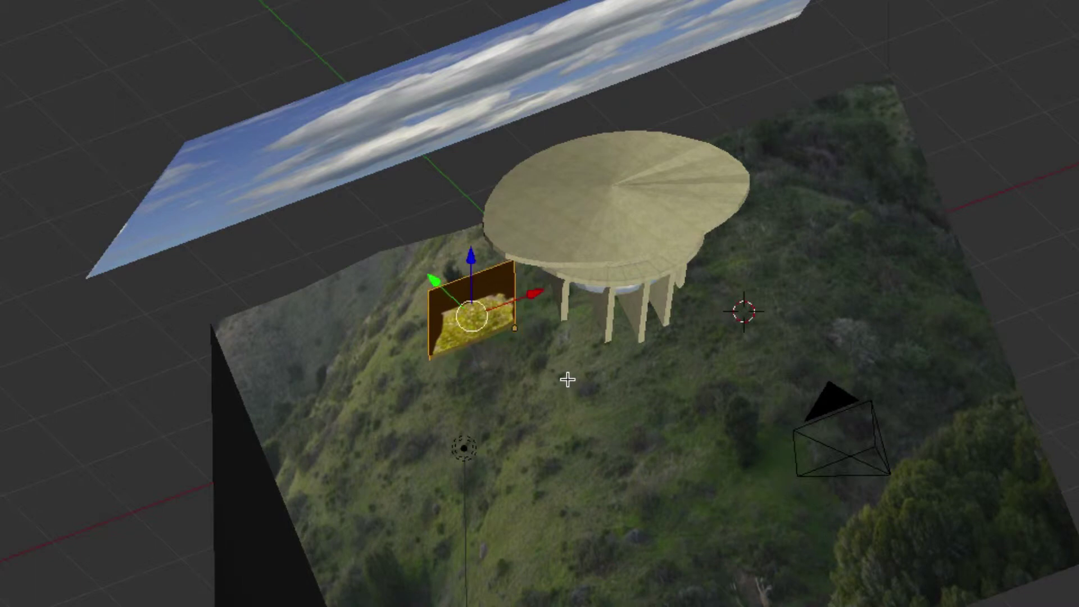
key("r")
key("z")
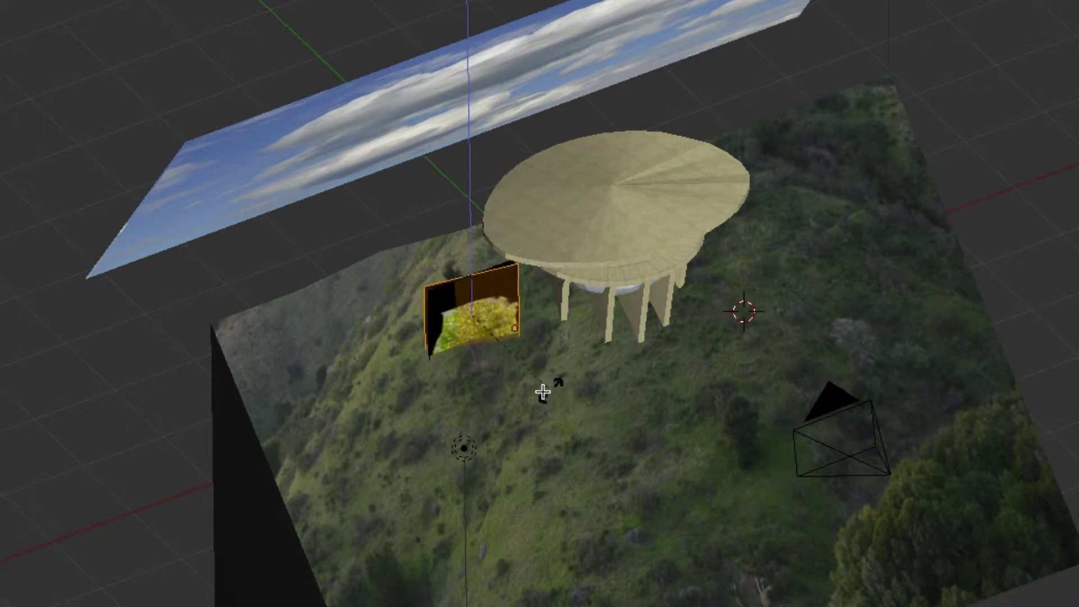
left_click(512, 326)
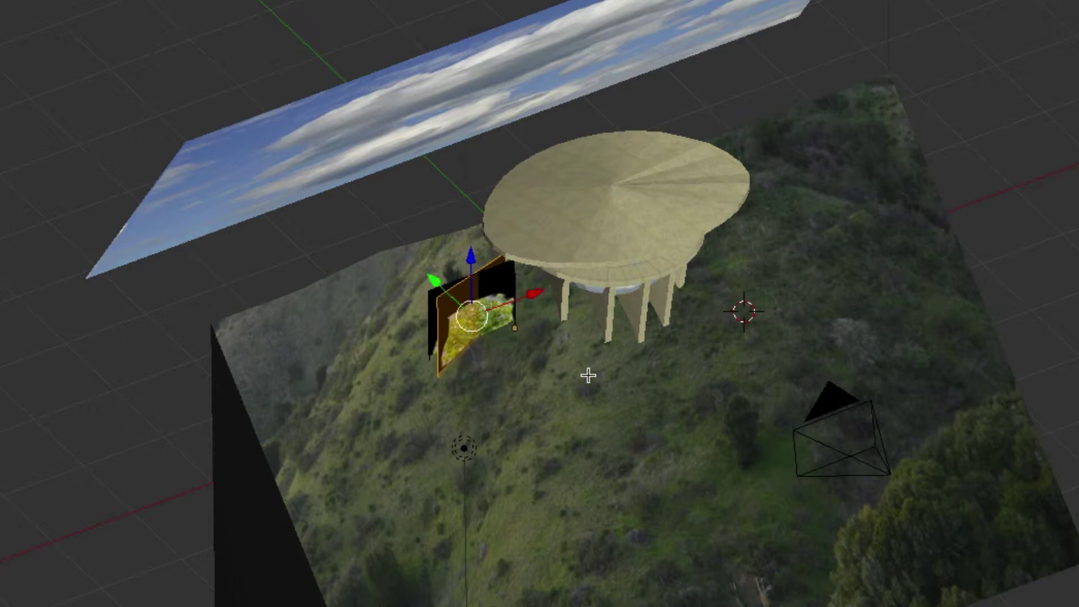
Duplicate the rotated plane in place, turn the new copy the opposite way about the Z axis, and render a still image.
key("g")
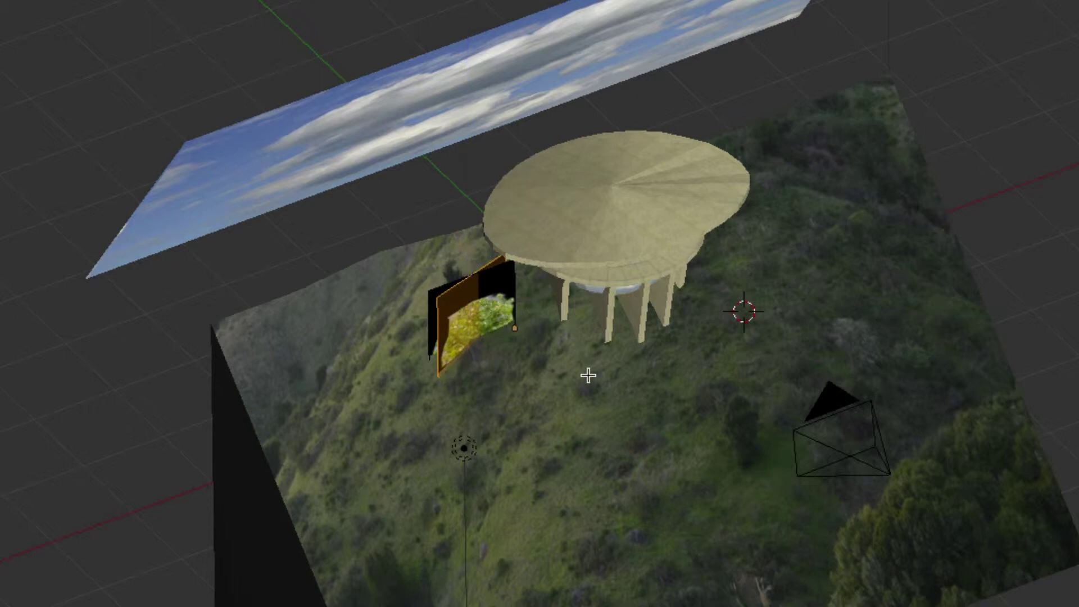
key("z")
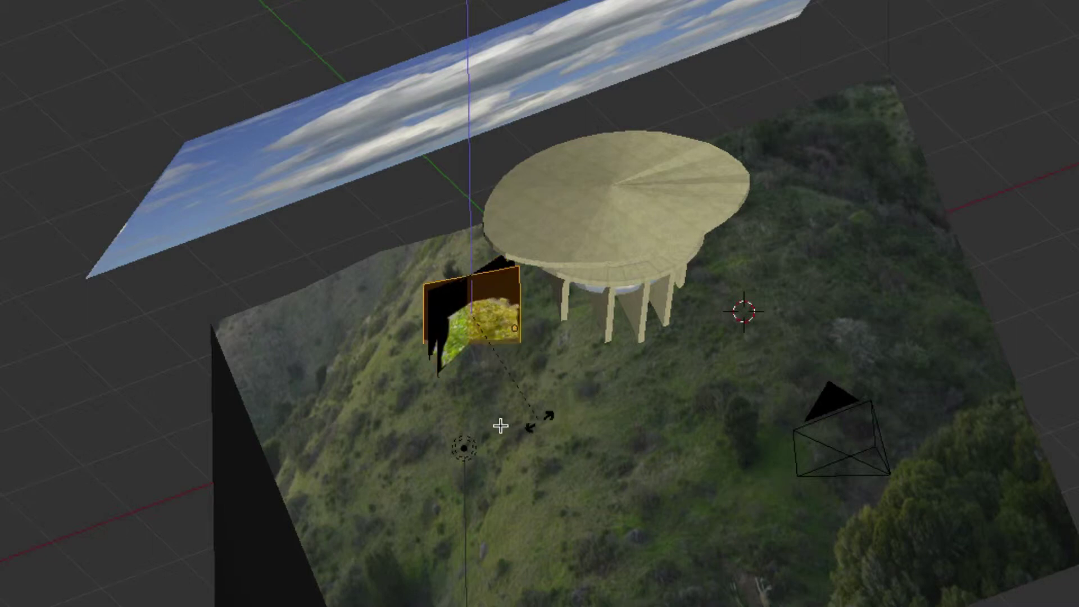
left_click(497, 425)
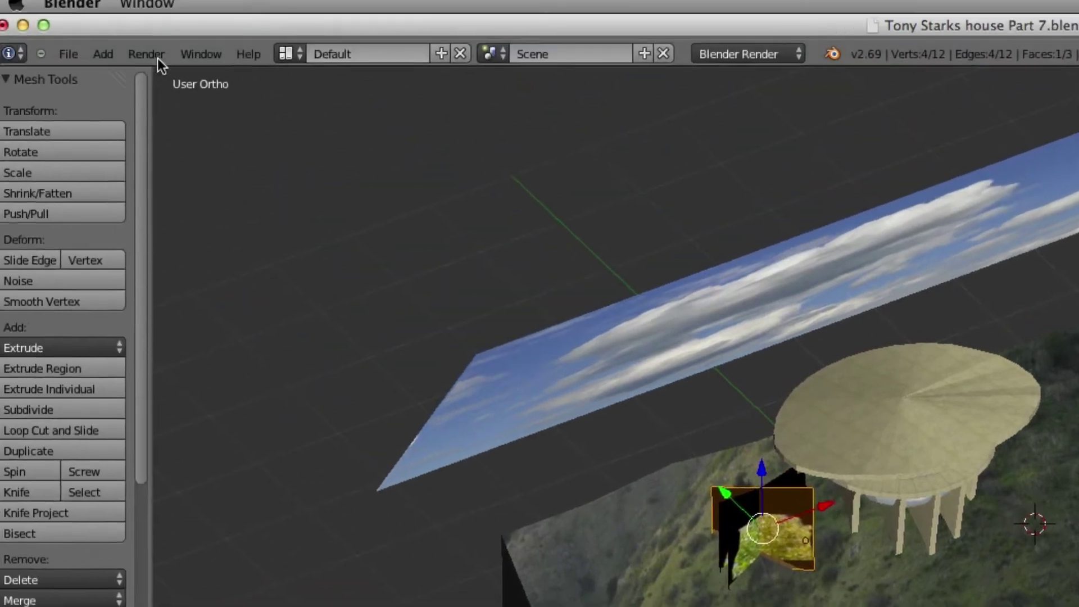
left_click(159, 62)
left_click(163, 78)
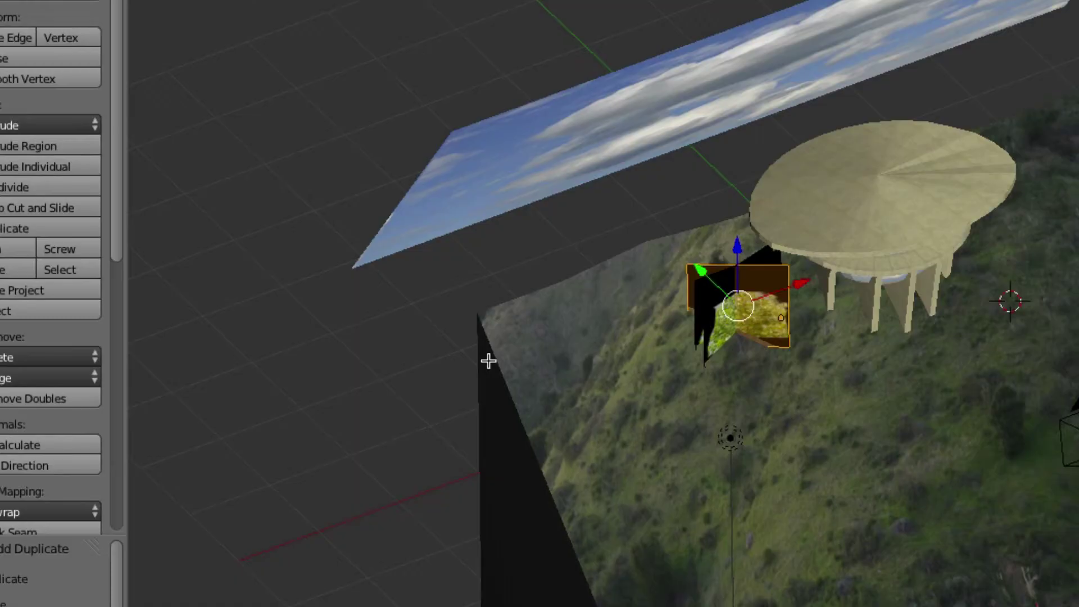
Duplicate the selected tree plane in place once more and rotate the copy about -60.5° around the Z axis.
middle_click_drag(845, 330, 776, 318)
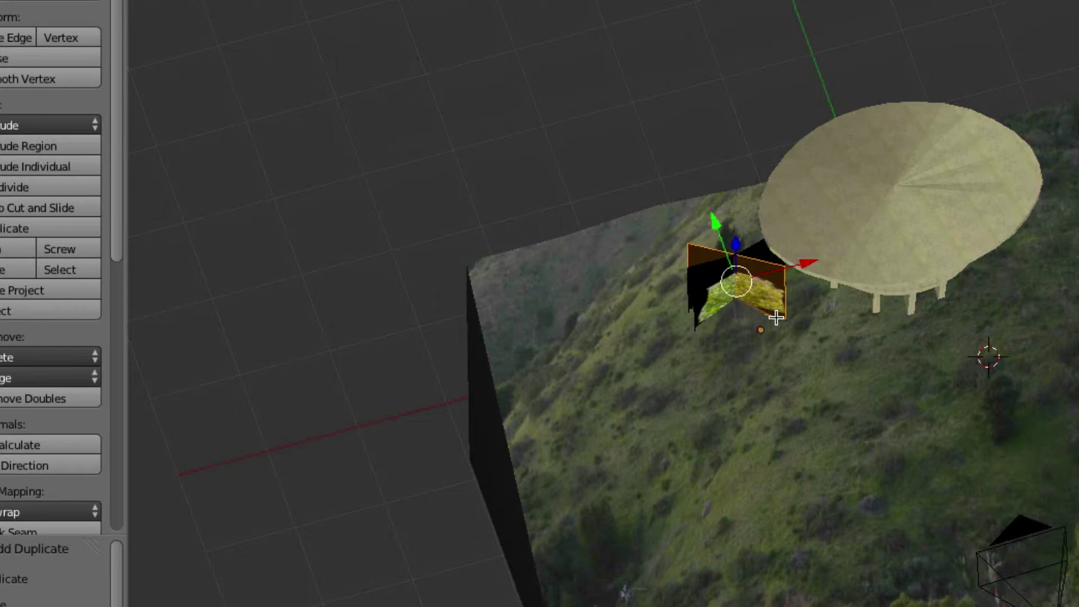
key("g")
key("s")
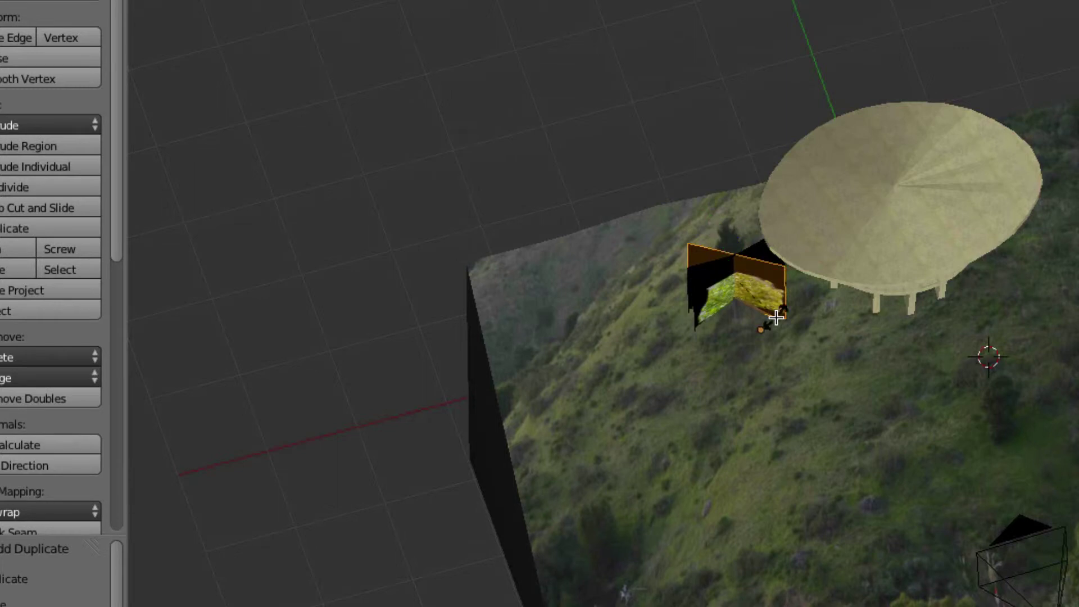
key("z")
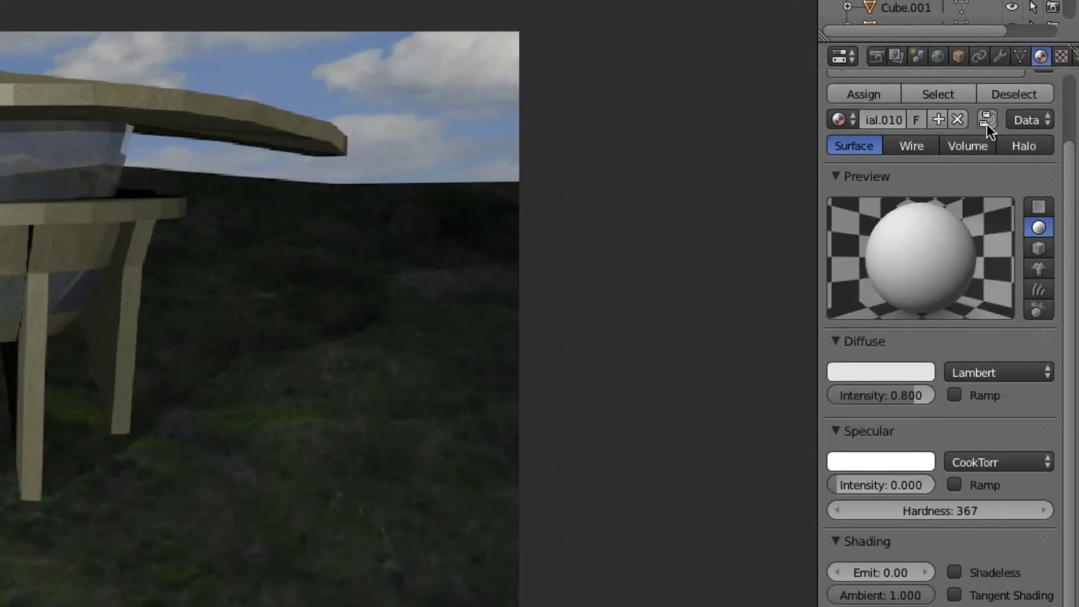
left_click(1060, 57)
left_click(1042, 56)
left_click(1000, 57)
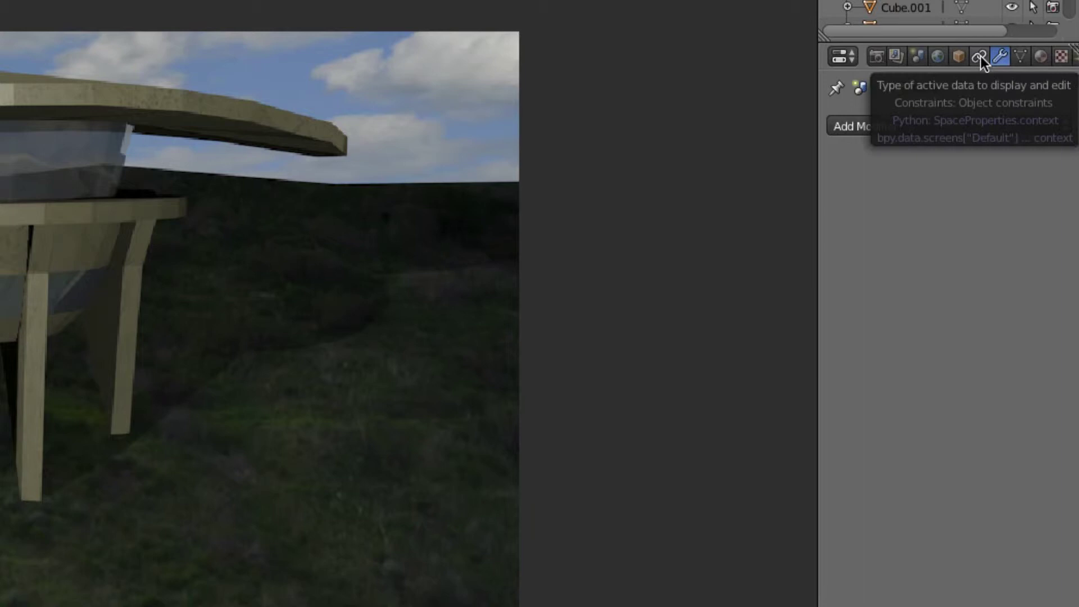
left_click(1021, 55)
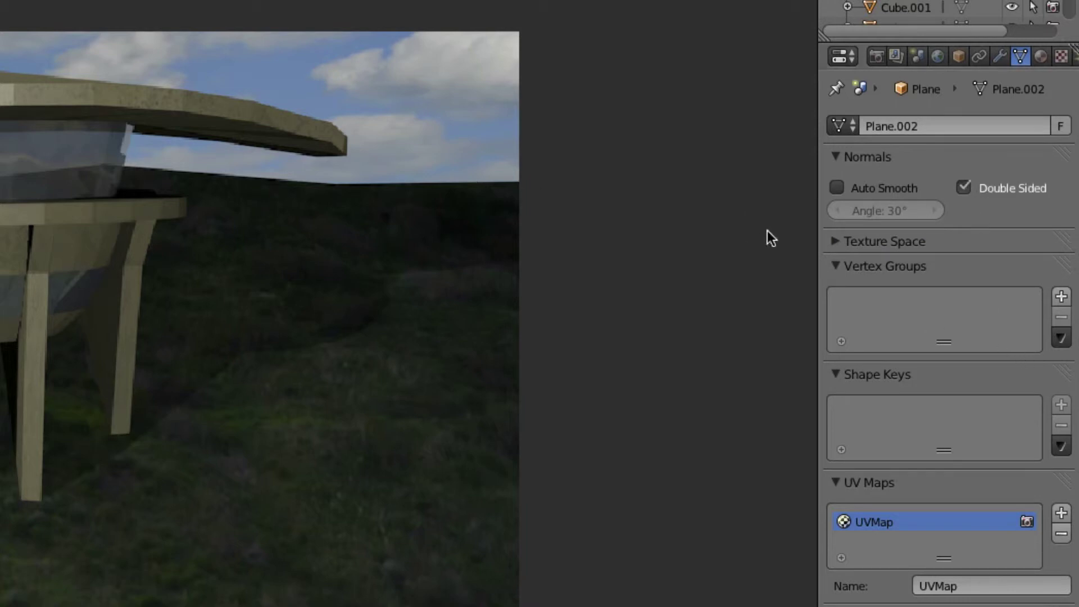
left_click(1060, 56)
left_click(1040, 56)
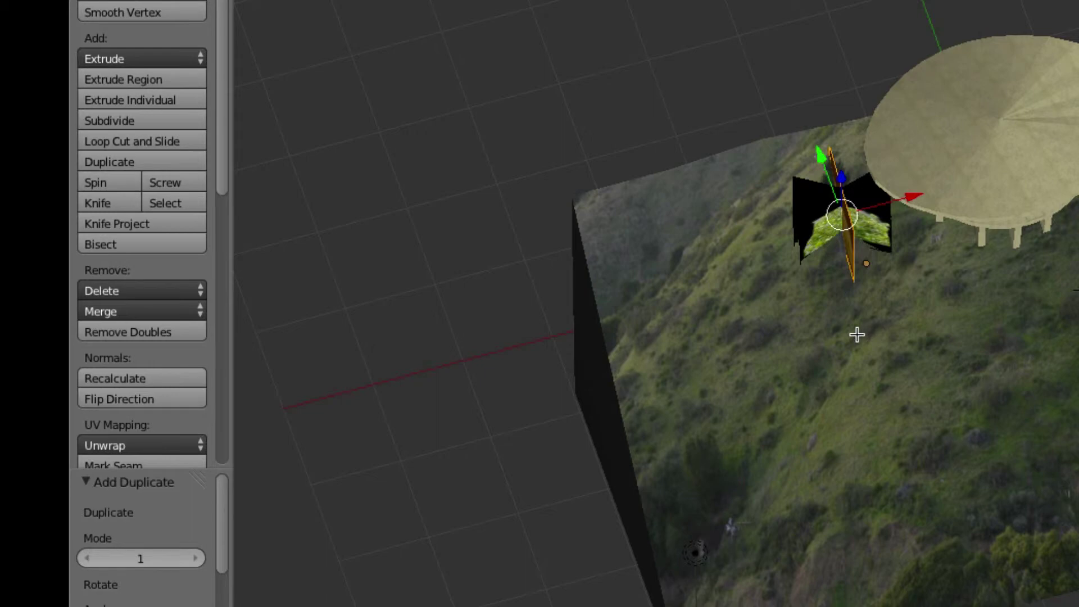
Preview the crossed tree planes through the camera in Rendered viewport shading, and return to Texture shading outside the camera view.
middle_click_drag(856, 335, 843, 356)
middle_click_drag(681, 444, 699, 427)
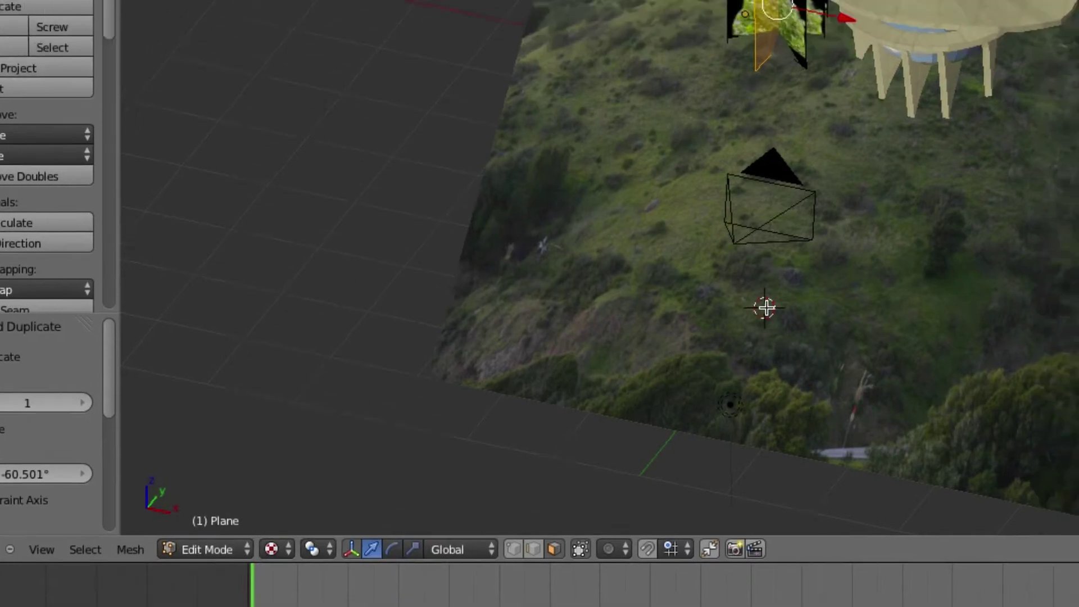
key("KP_0")
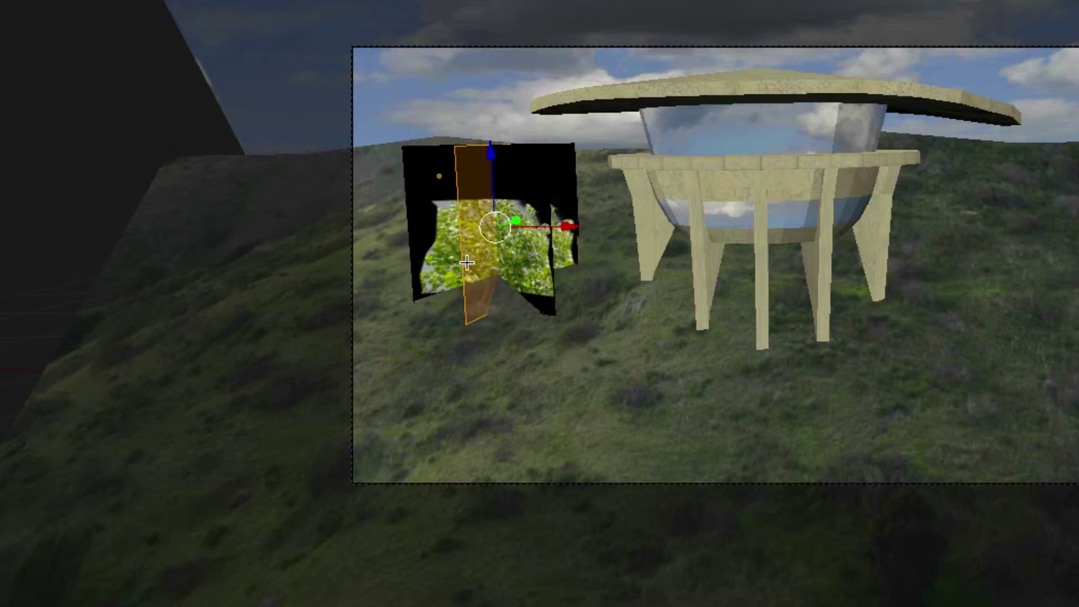
left_click(295, 529)
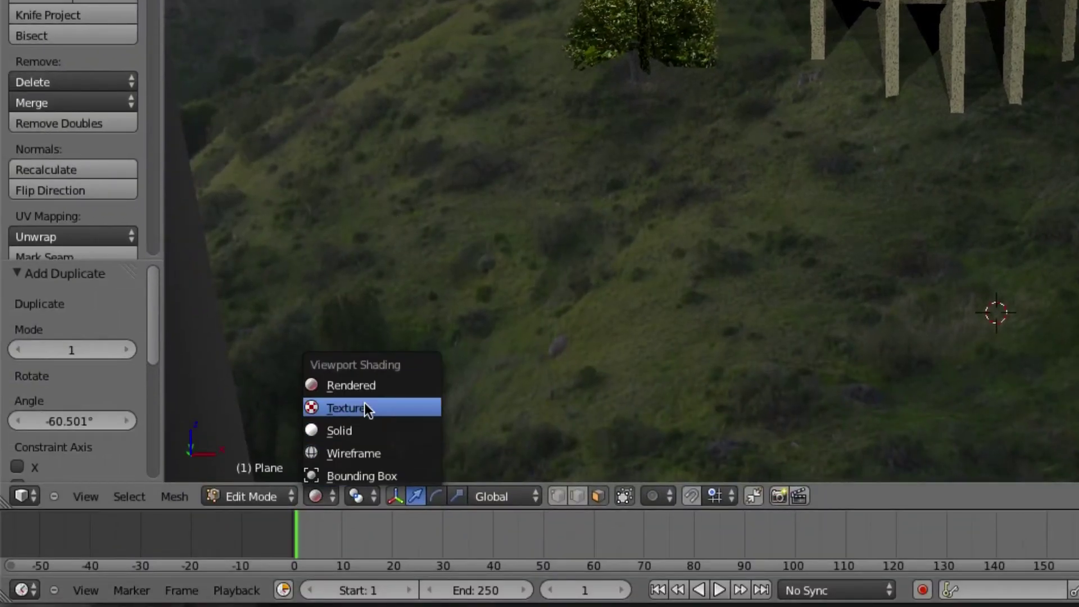
left_click(364, 402)
key("KP_0")
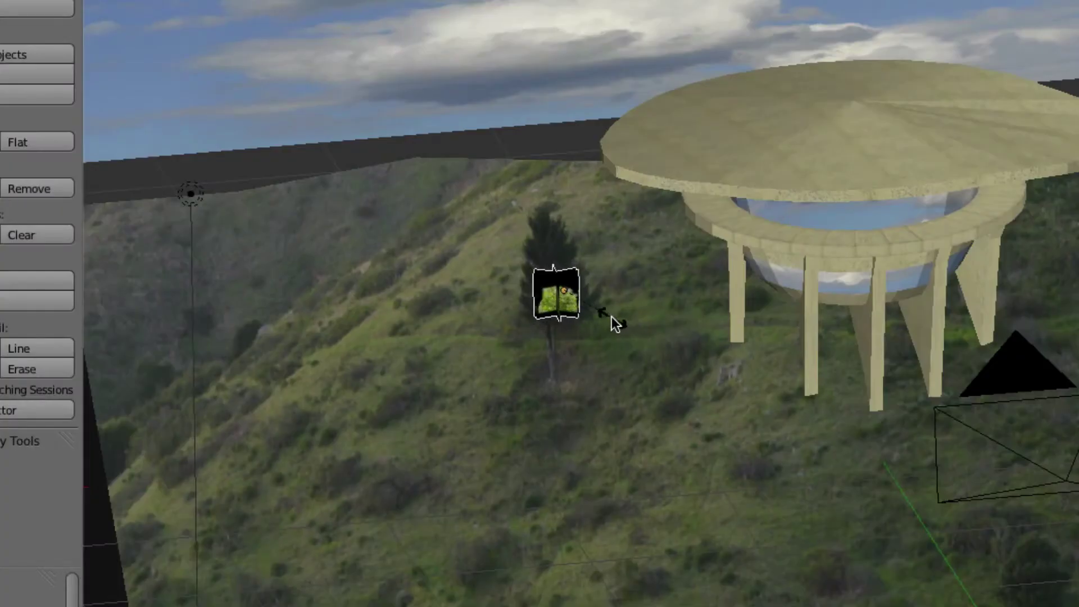
Scale the crossed tree down, lower it and push it back along Y on the slope beside the house, and render a still image.
left_click(611, 316)
left_click_drag(561, 226, 554, 316)
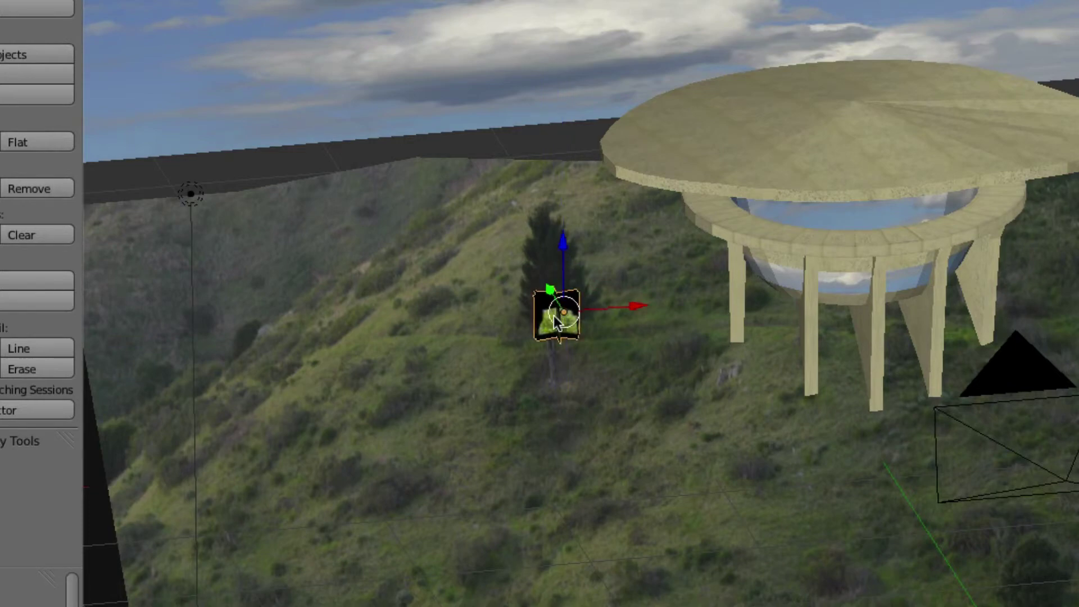
key("g")
key("y")
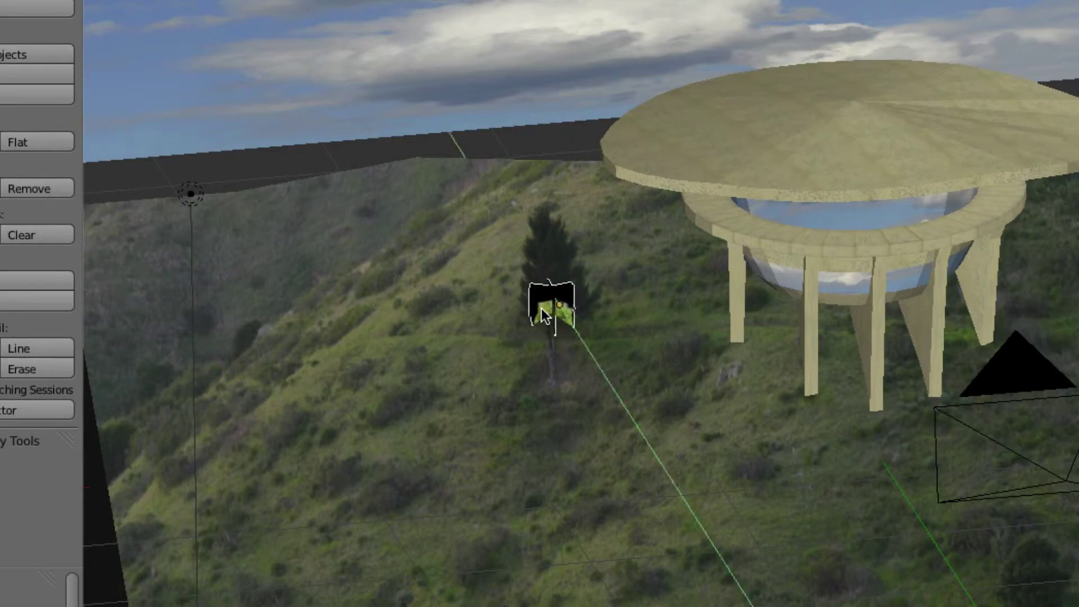
left_click(549, 310)
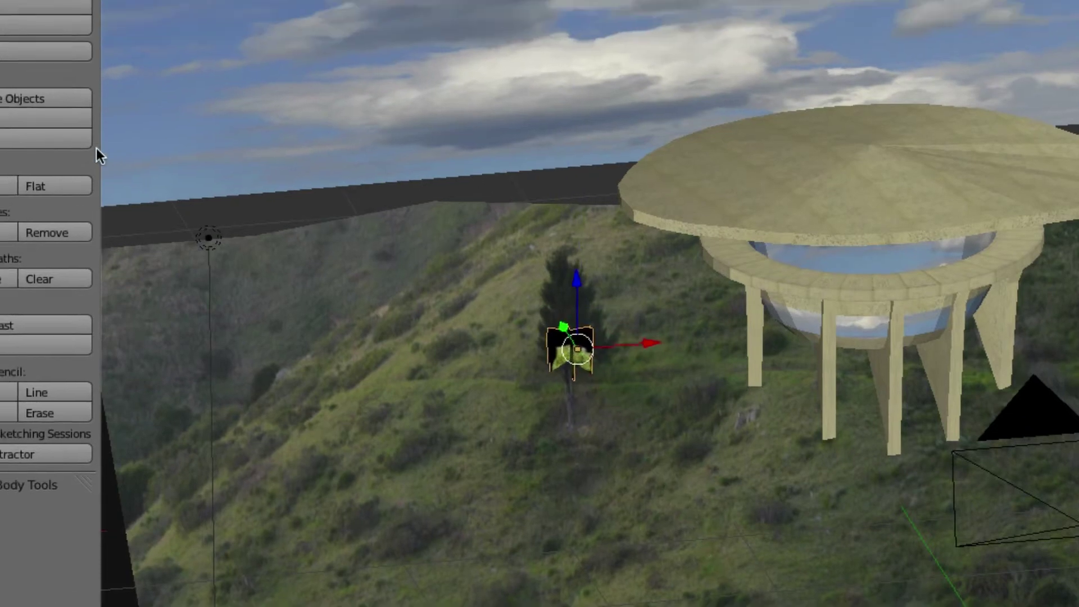
left_click(158, 63)
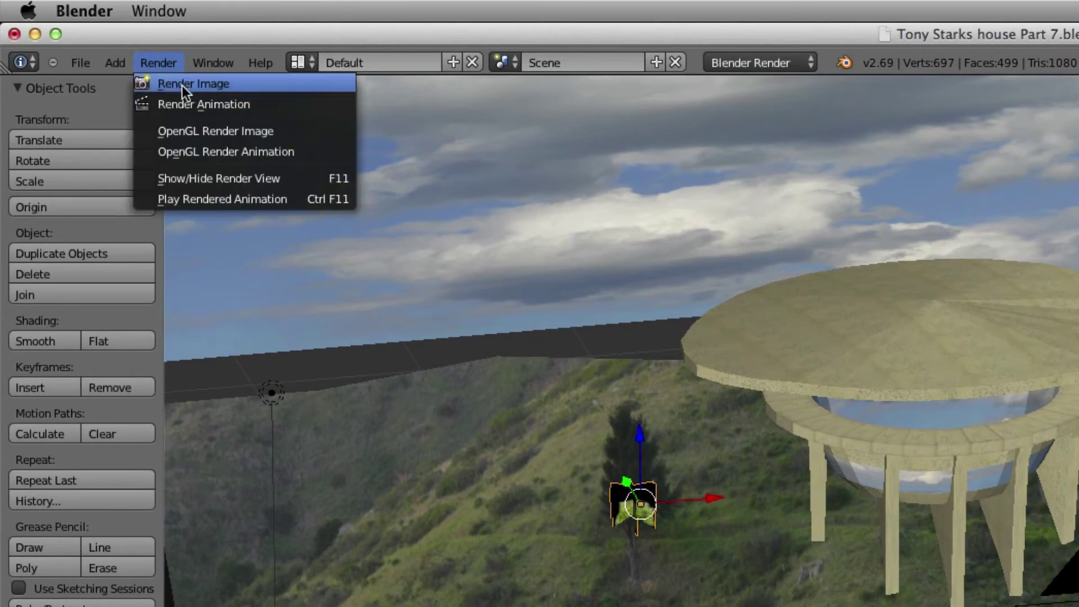
left_click(182, 85)
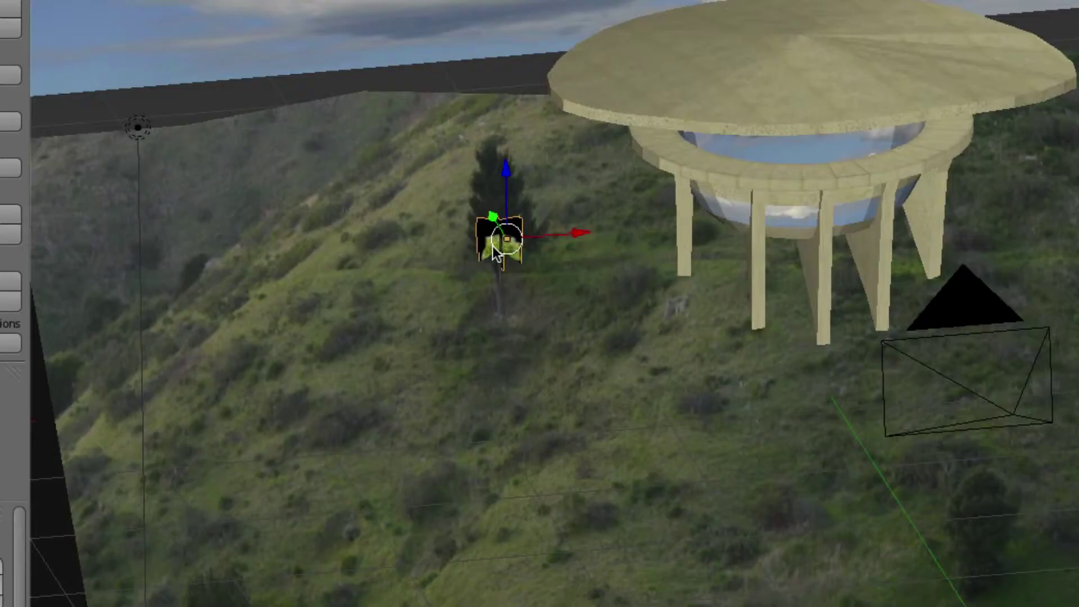
Duplicate the small crossed tree on the hillside and place copies close on both sides of the original.
key("g")
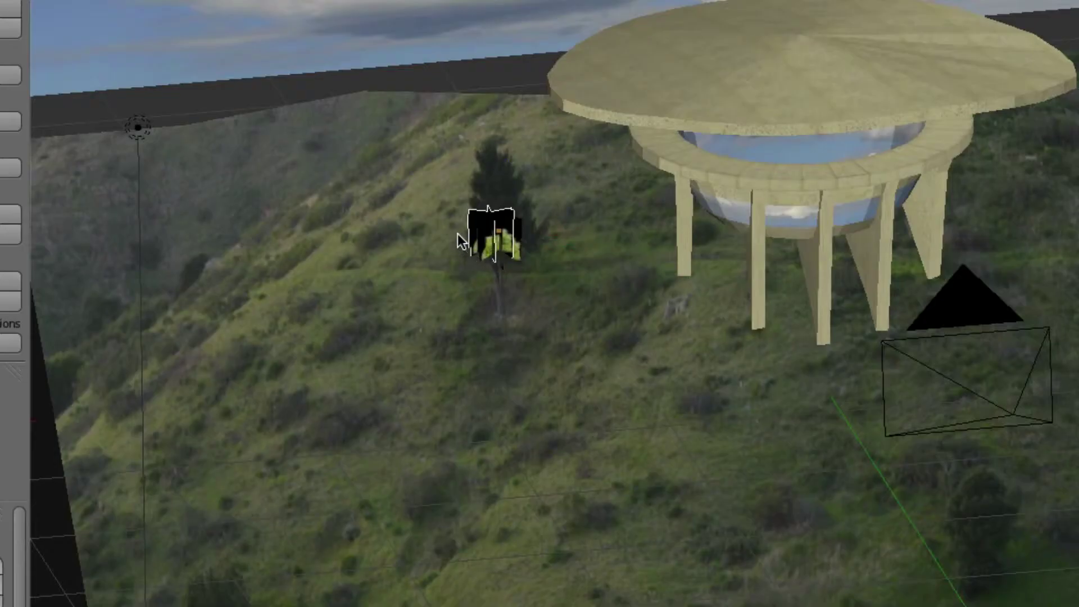
left_click(456, 230)
key("shift+d")
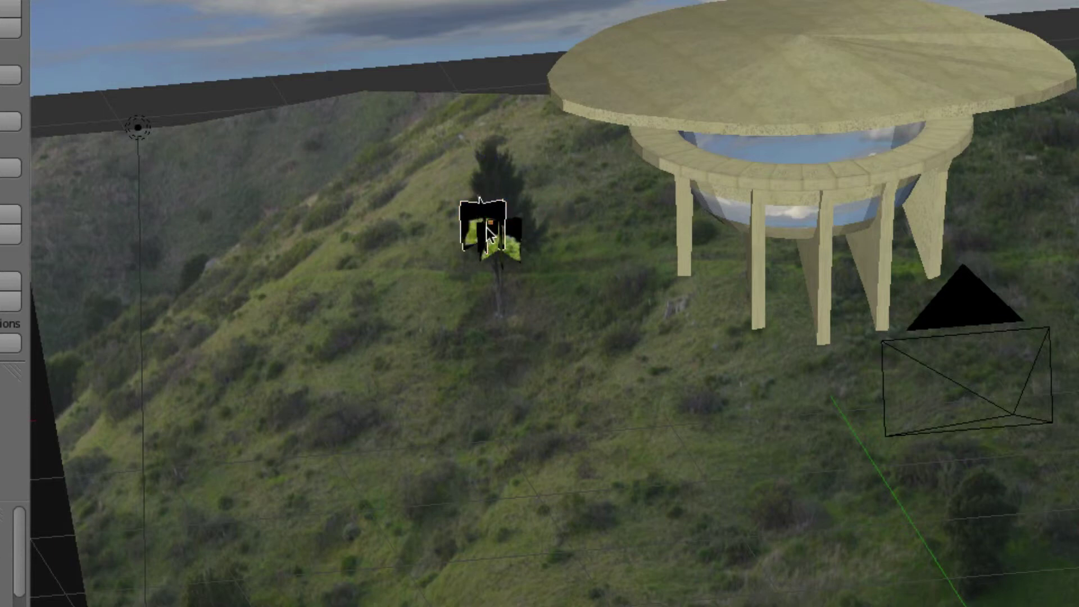
left_click(494, 221)
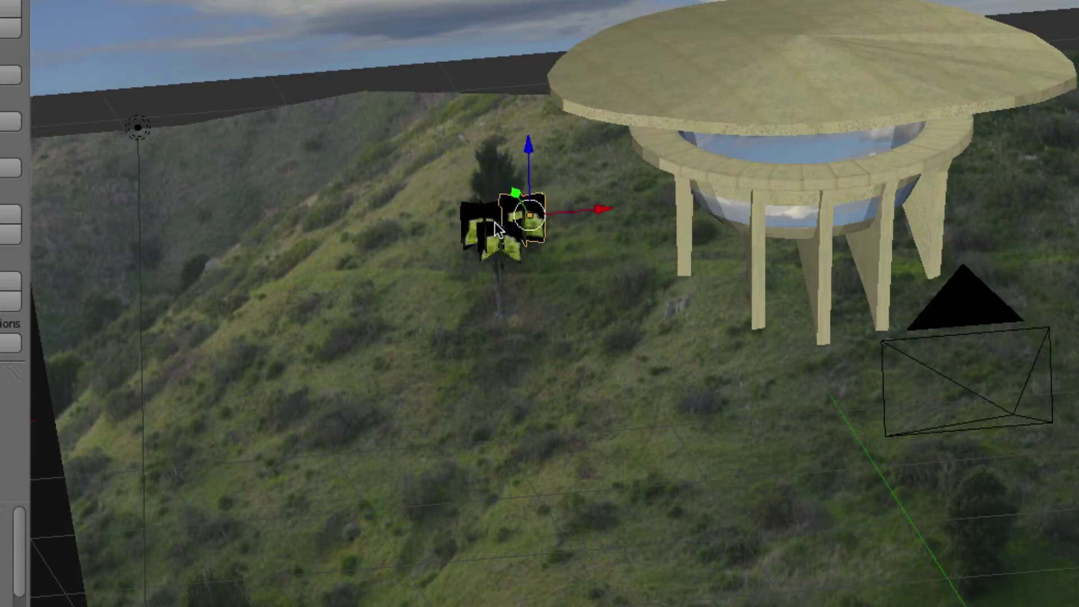
Add three more copies of the crossed tree farther up the slope, stacked above the first trees in the cluster.
key("shift+d")
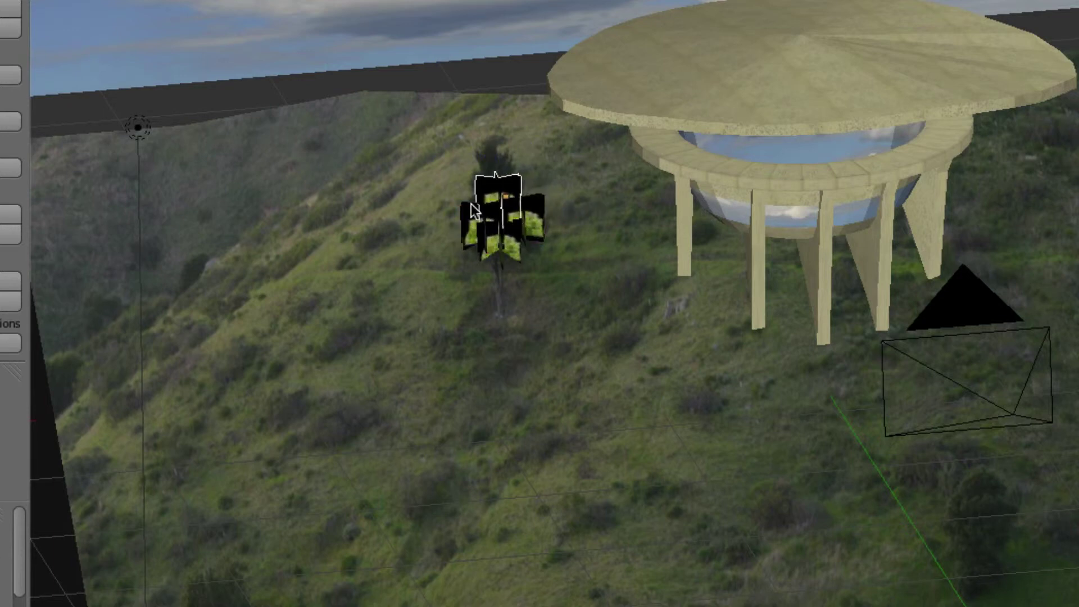
left_click(473, 204)
key("shift+d")
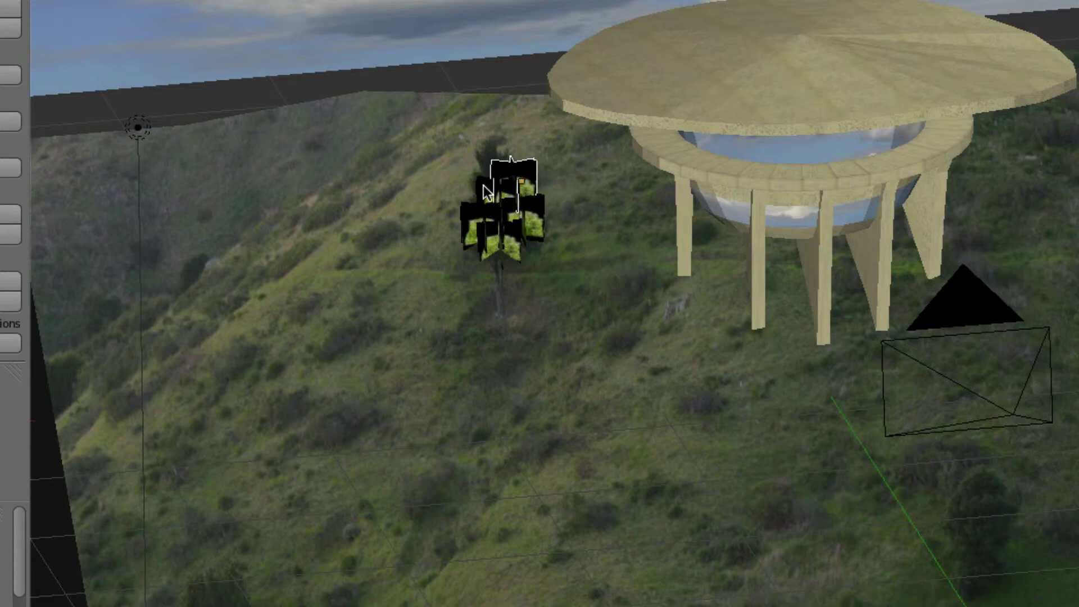
left_click(482, 187)
key("shift+d")
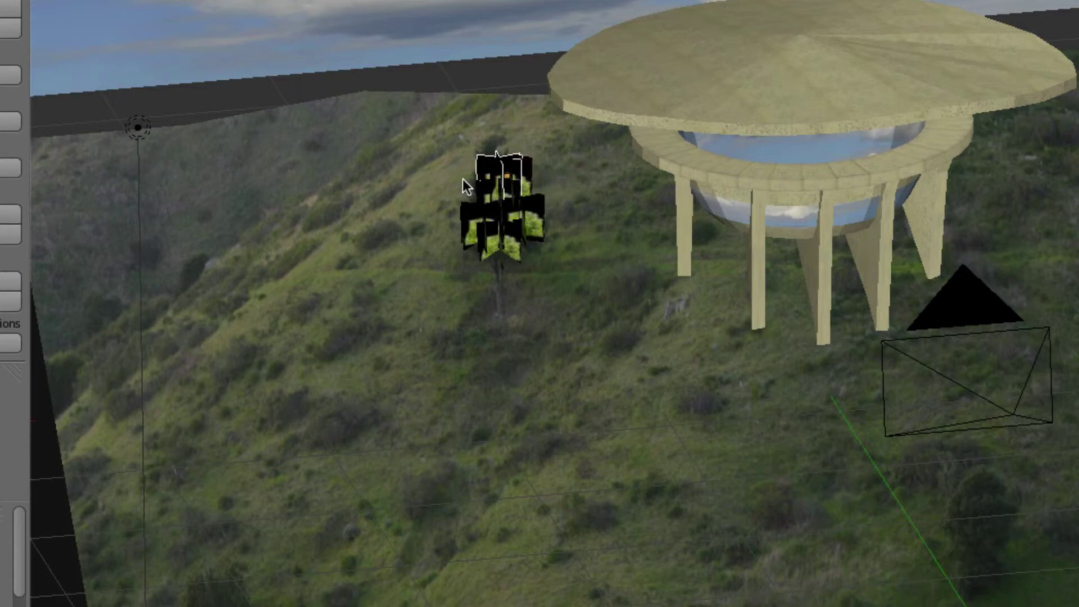
left_click(461, 176)
Place further crossed-tree copies at the foot of the hillside cluster, overlapping the lowest trees.
key("shift+d")
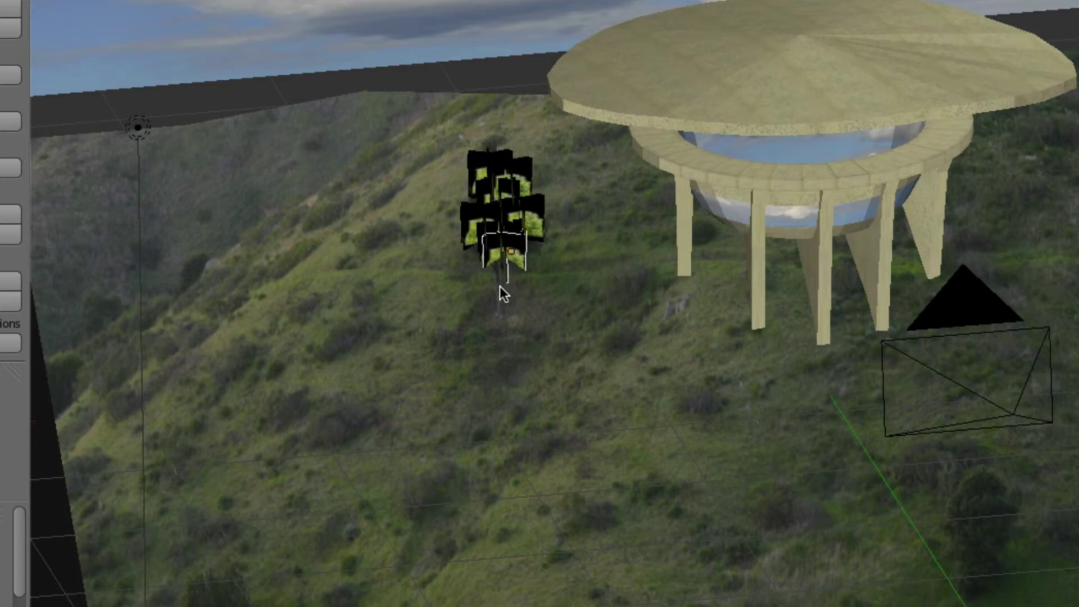
left_click(501, 299)
key("shift+d")
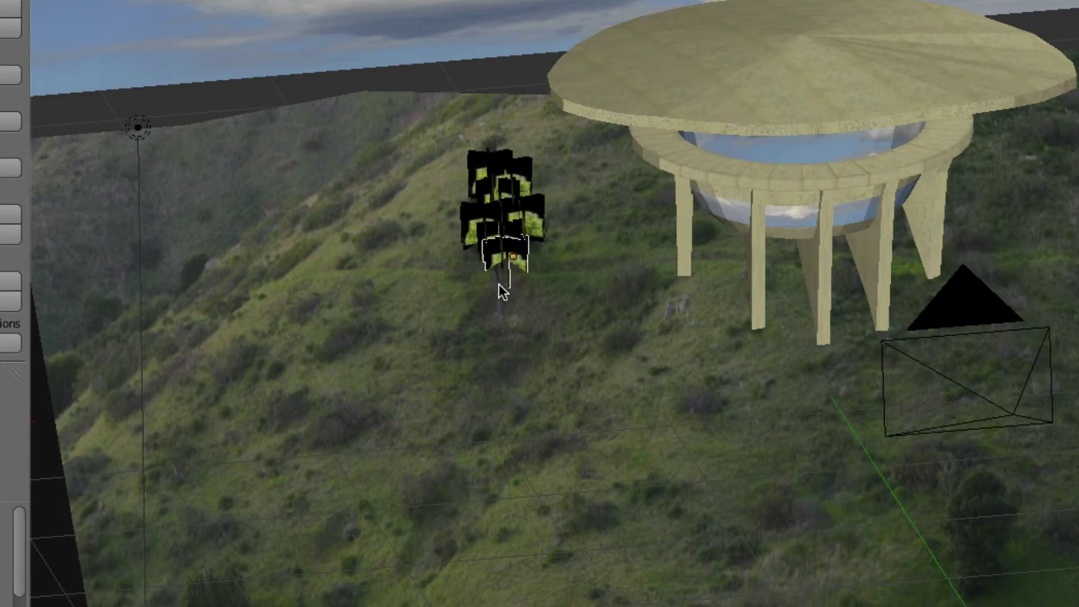
left_click(503, 282)
Duplicate crossed trees into a small separate group on the slope next to the house's supports, and render a still image.
key("shift+d")
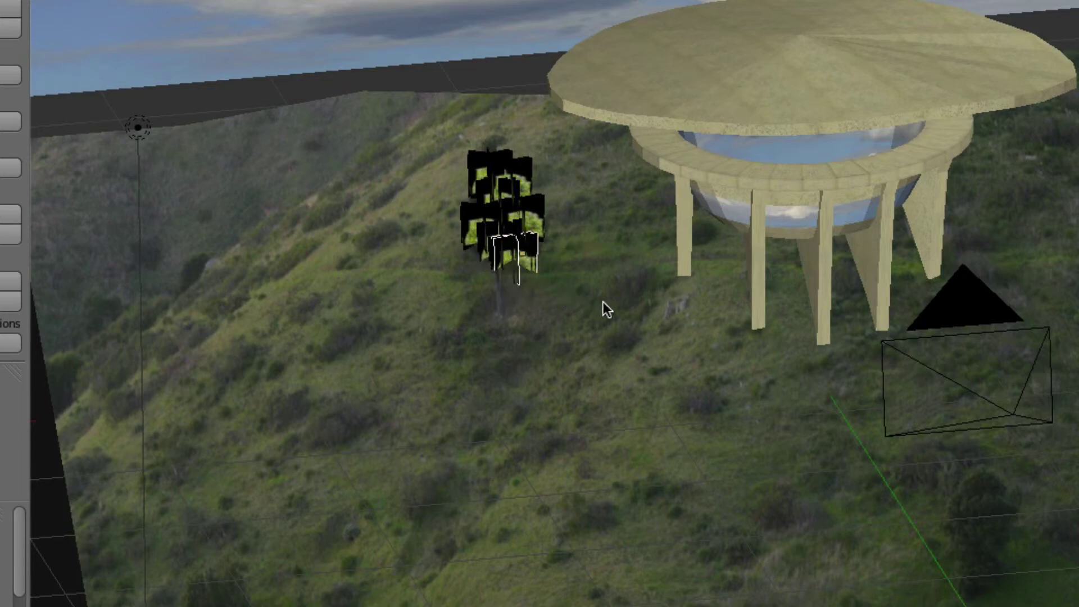
left_click(652, 320)
key("shift+d")
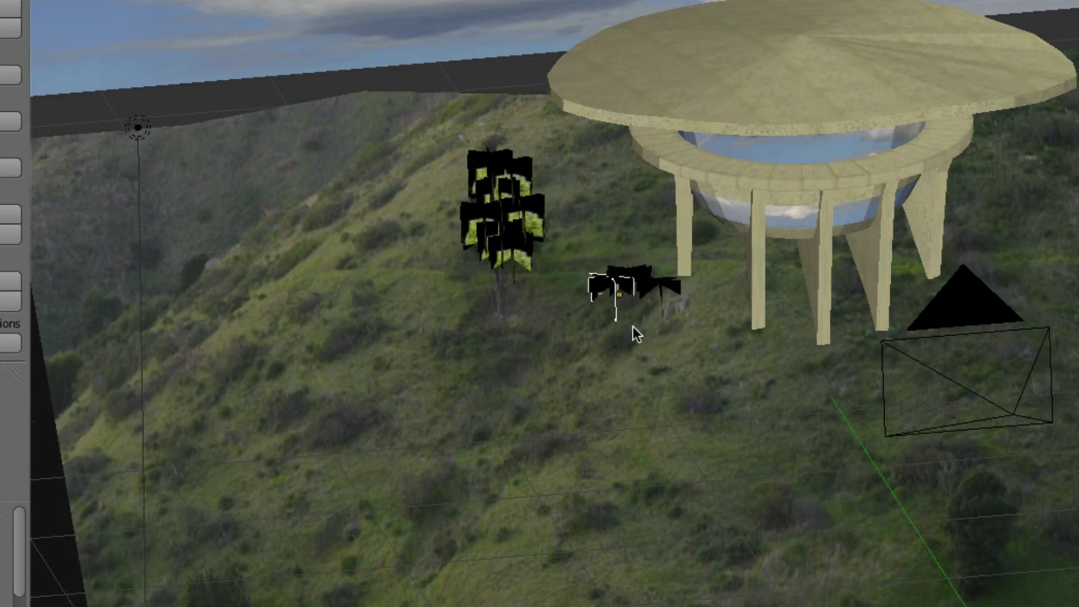
left_click(645, 335)
left_click_drag(628, 242, 628, 223)
key("shift+d")
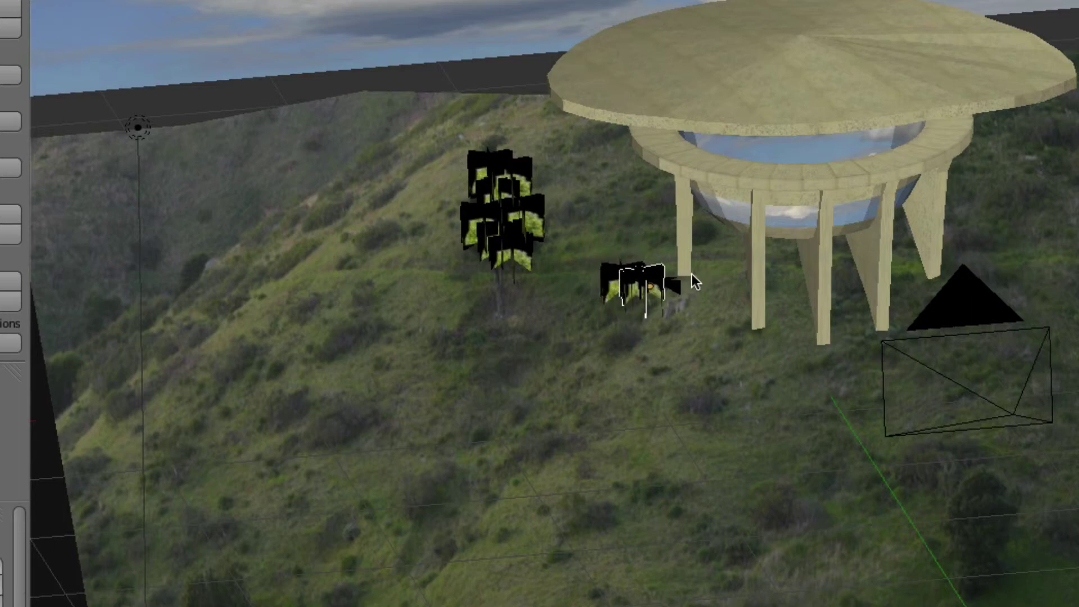
left_click(702, 272)
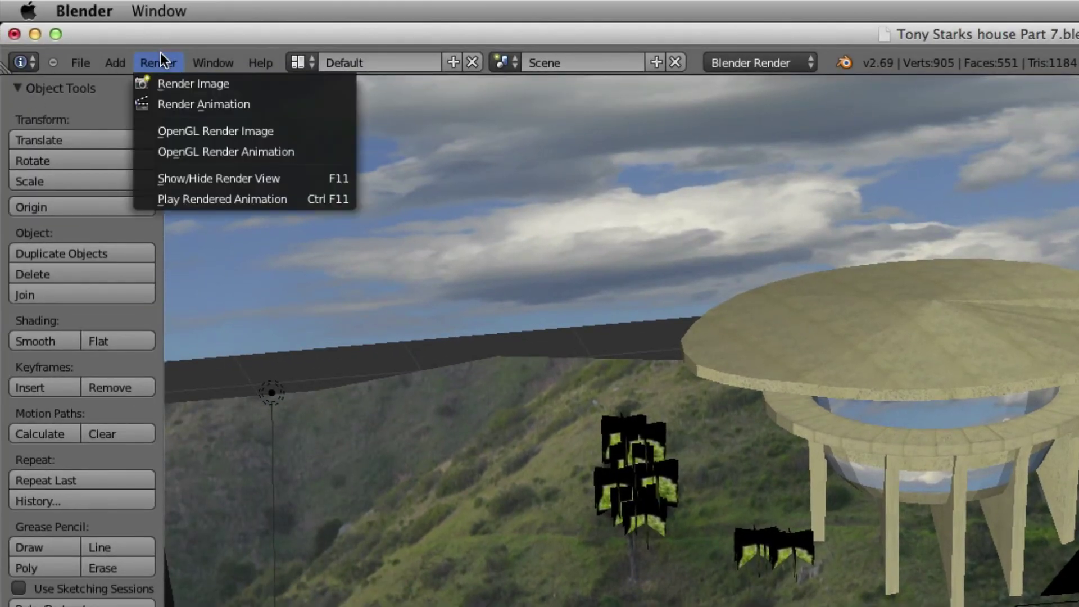
left_click(194, 83)
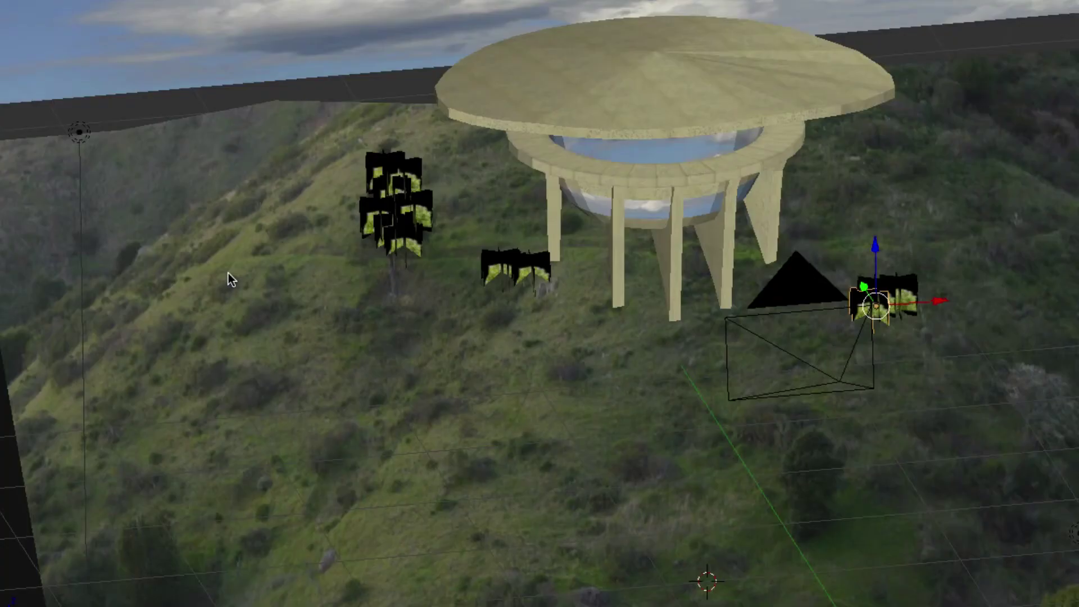
Select a crossed tree on the side of the large hillside cluster nearest the house.
right_click(415, 220)
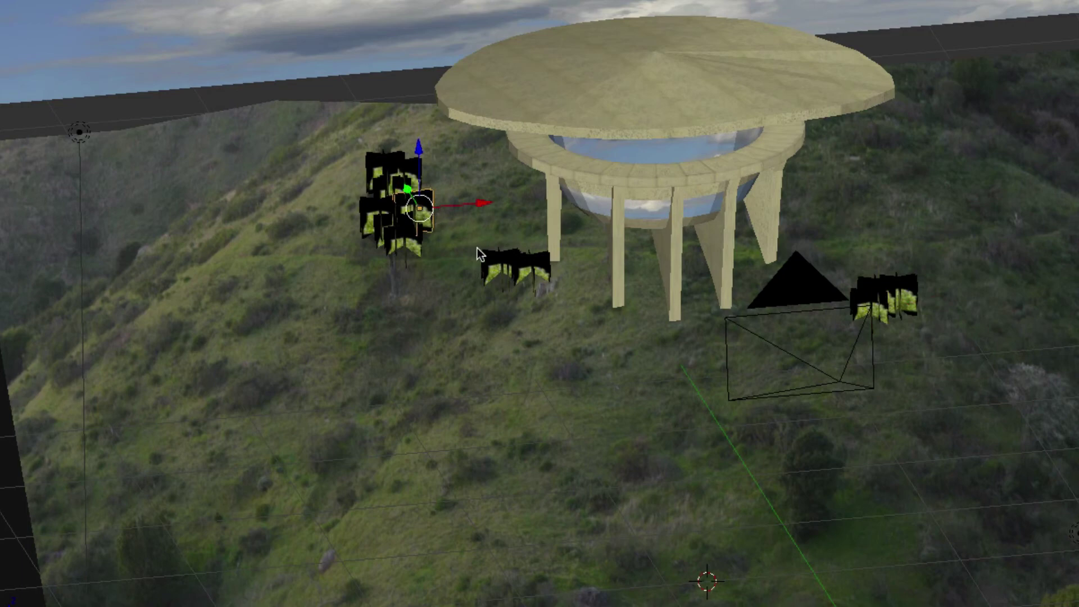